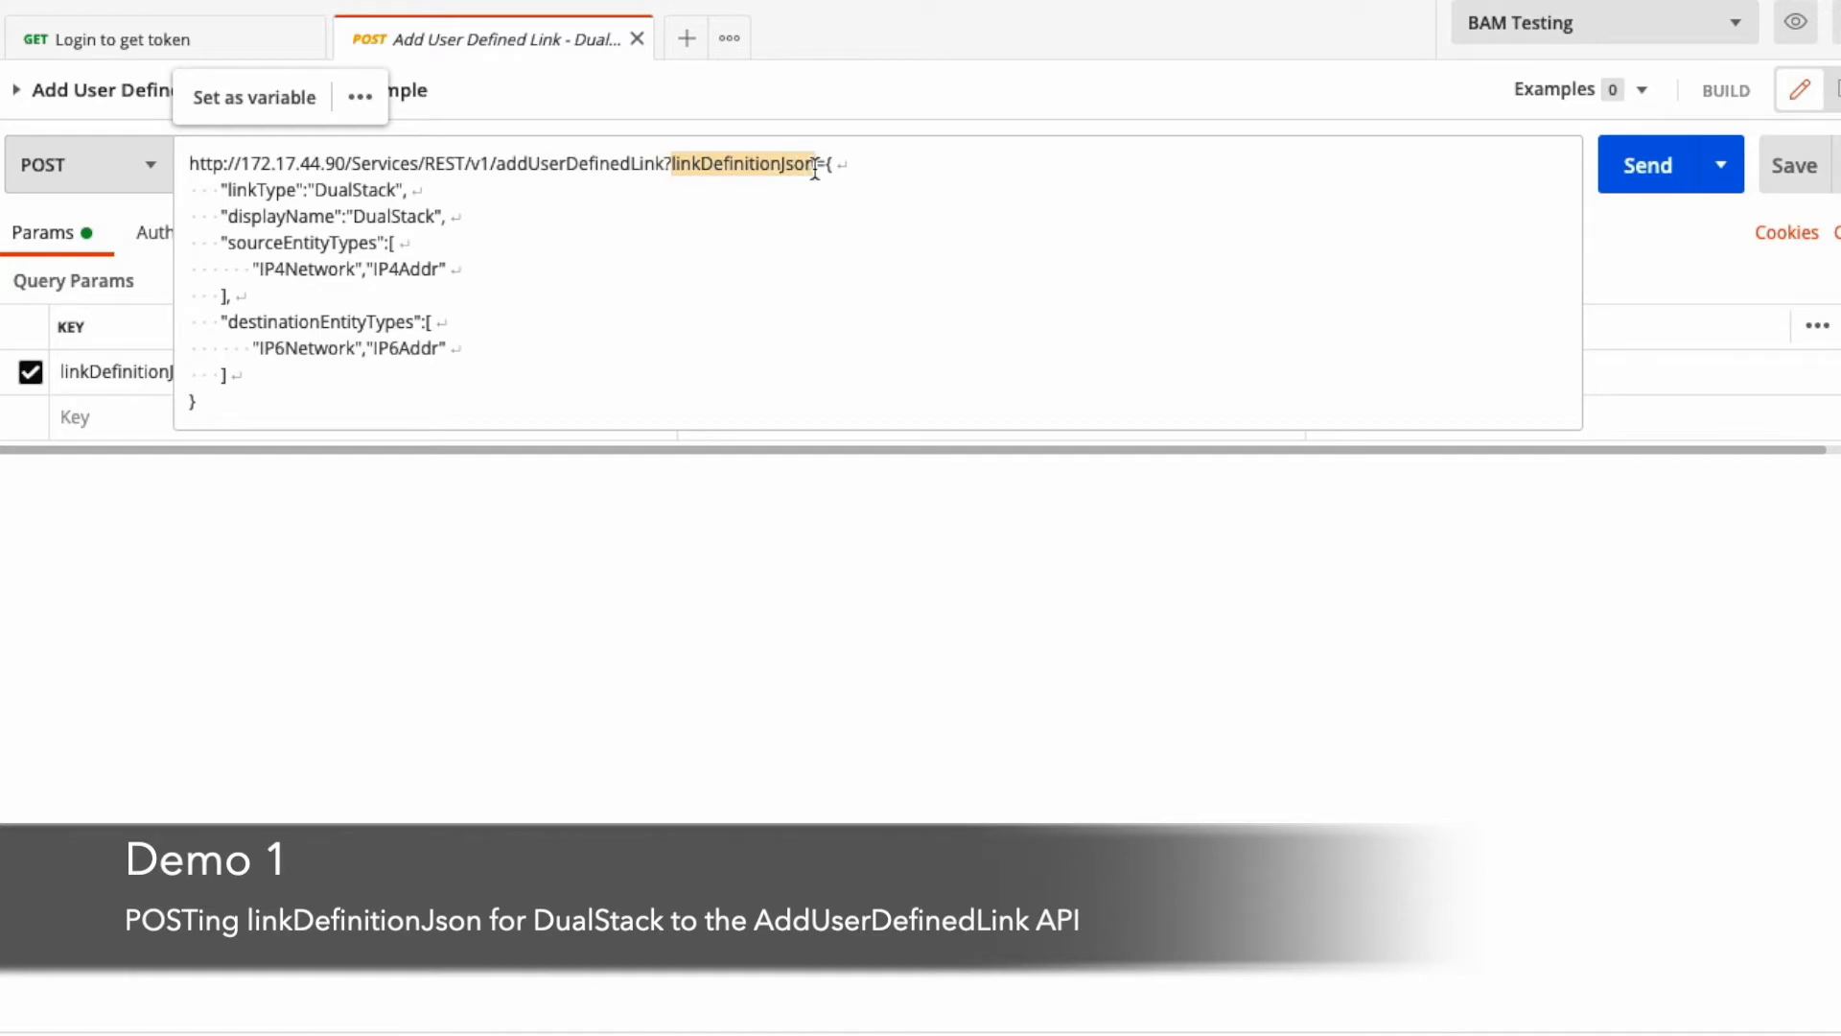
# - Review the DualStack link definition, including its IPv4 source and IPv6 destination entity types, and send the addUserDefinedLink POST request
pyautogui.moveTo(219, 189); pyautogui.dragTo(497, 213)
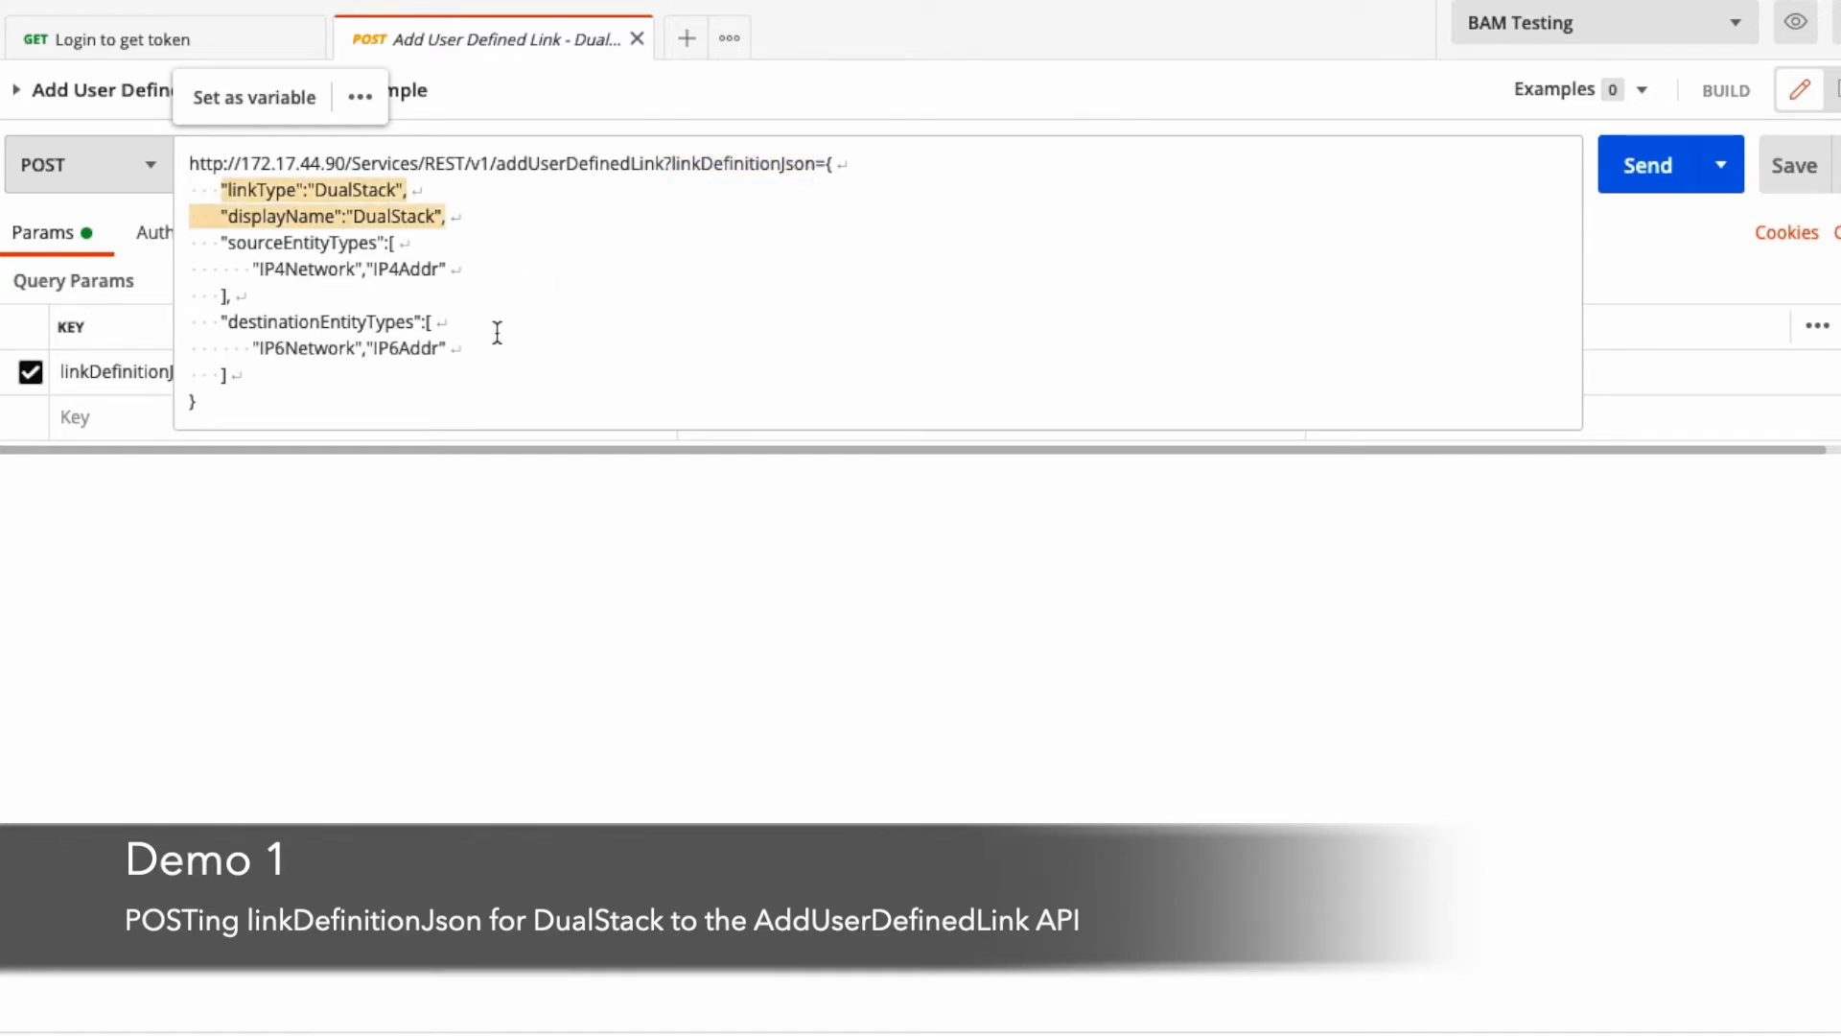
pyautogui.moveTo(236, 296); pyautogui.dragTo(170, 251)
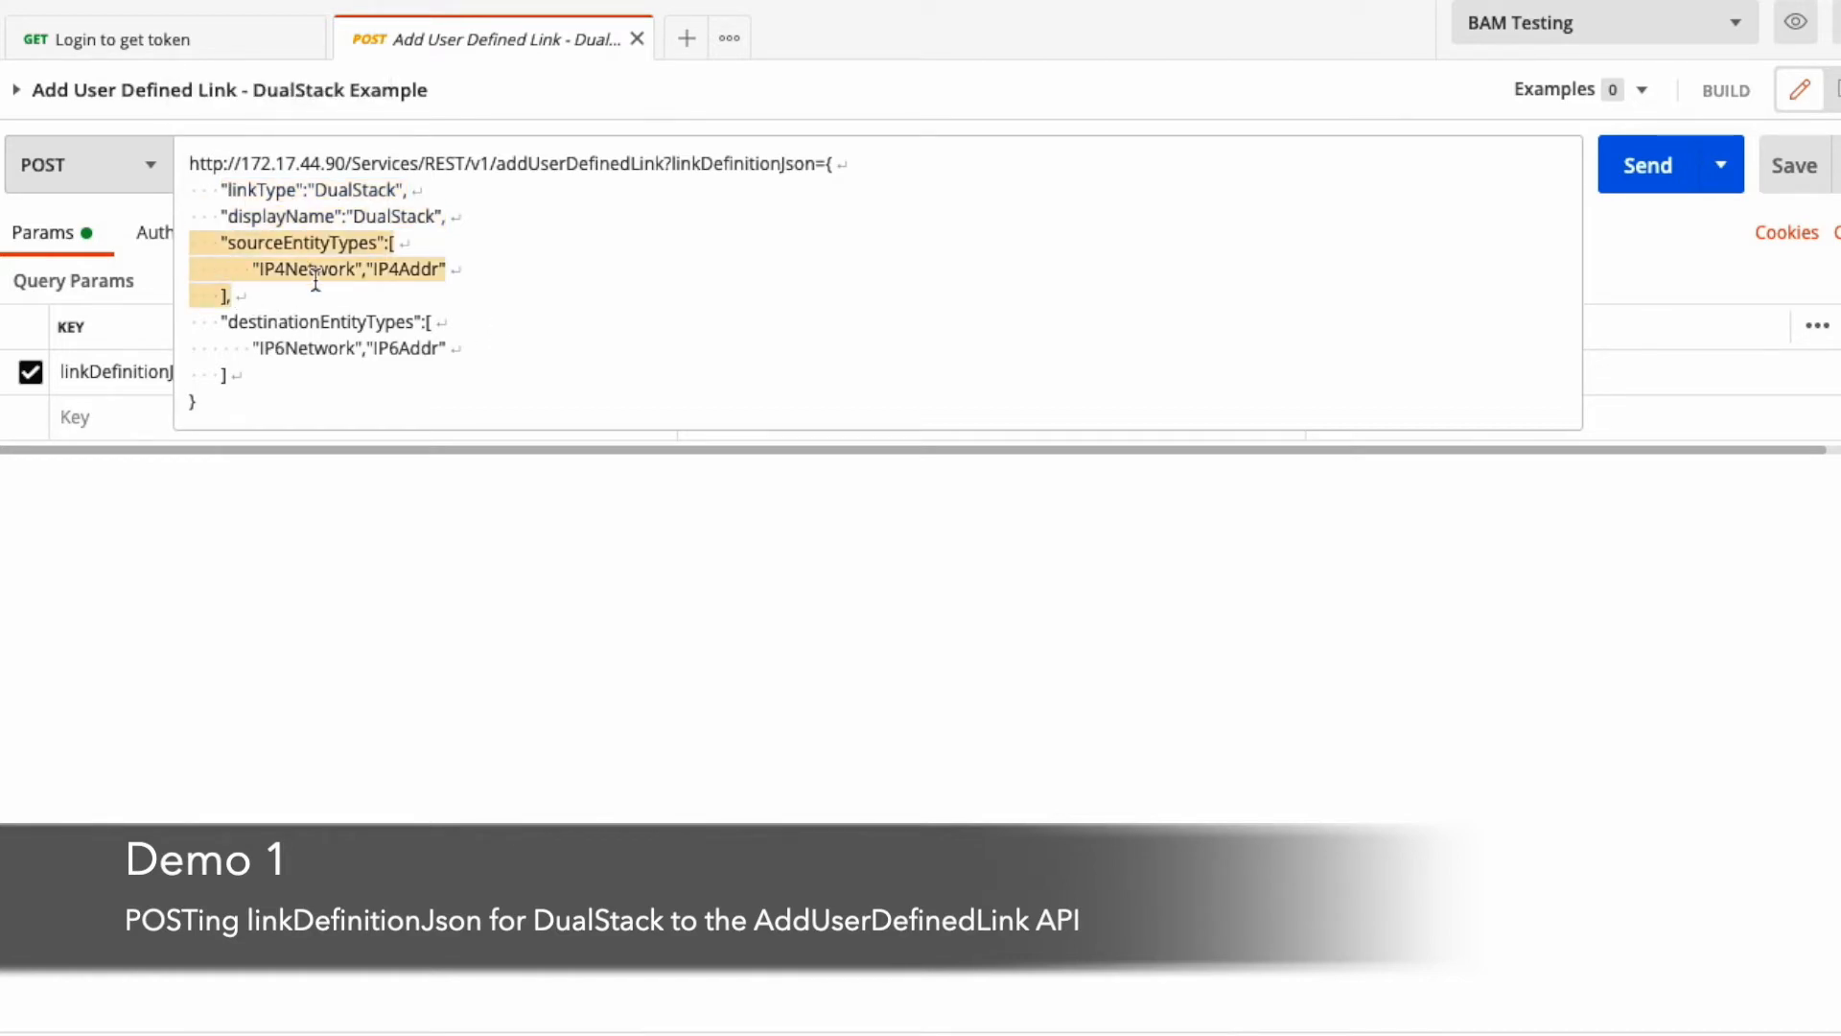
pyautogui.moveTo(203, 322); pyautogui.dragTo(324, 369)
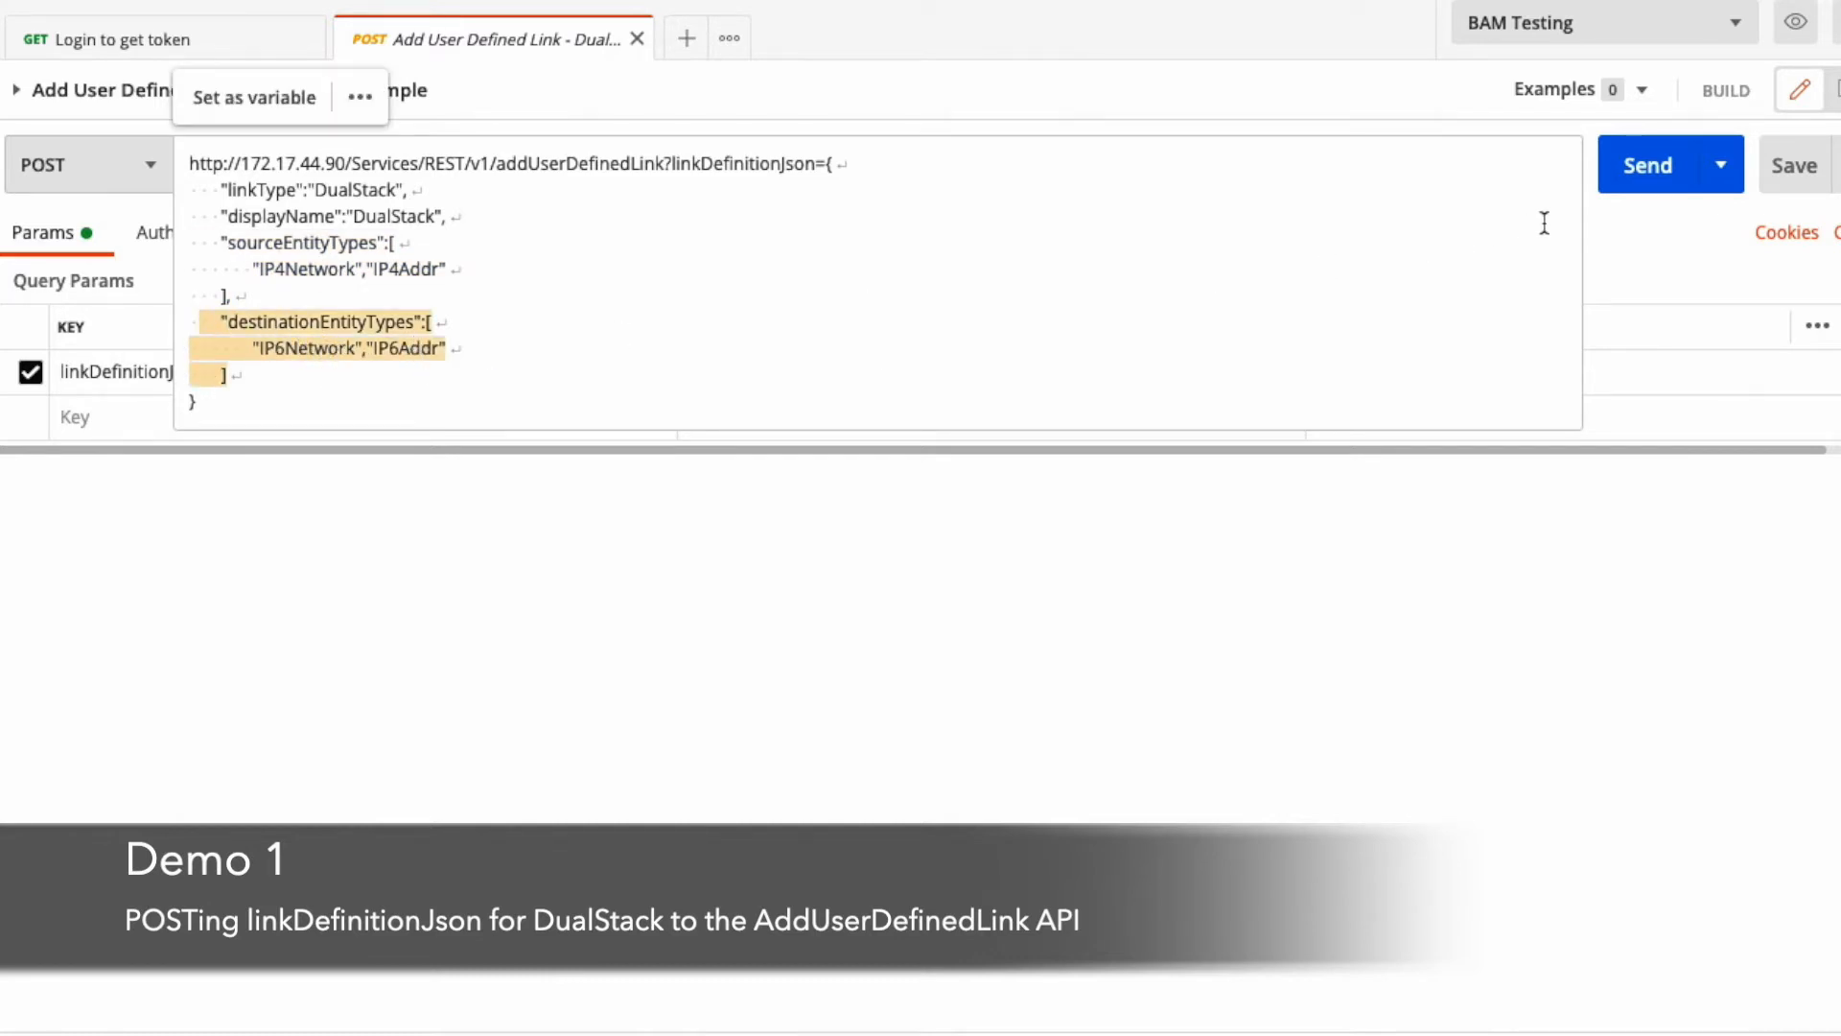
pyautogui.click(1658, 197)
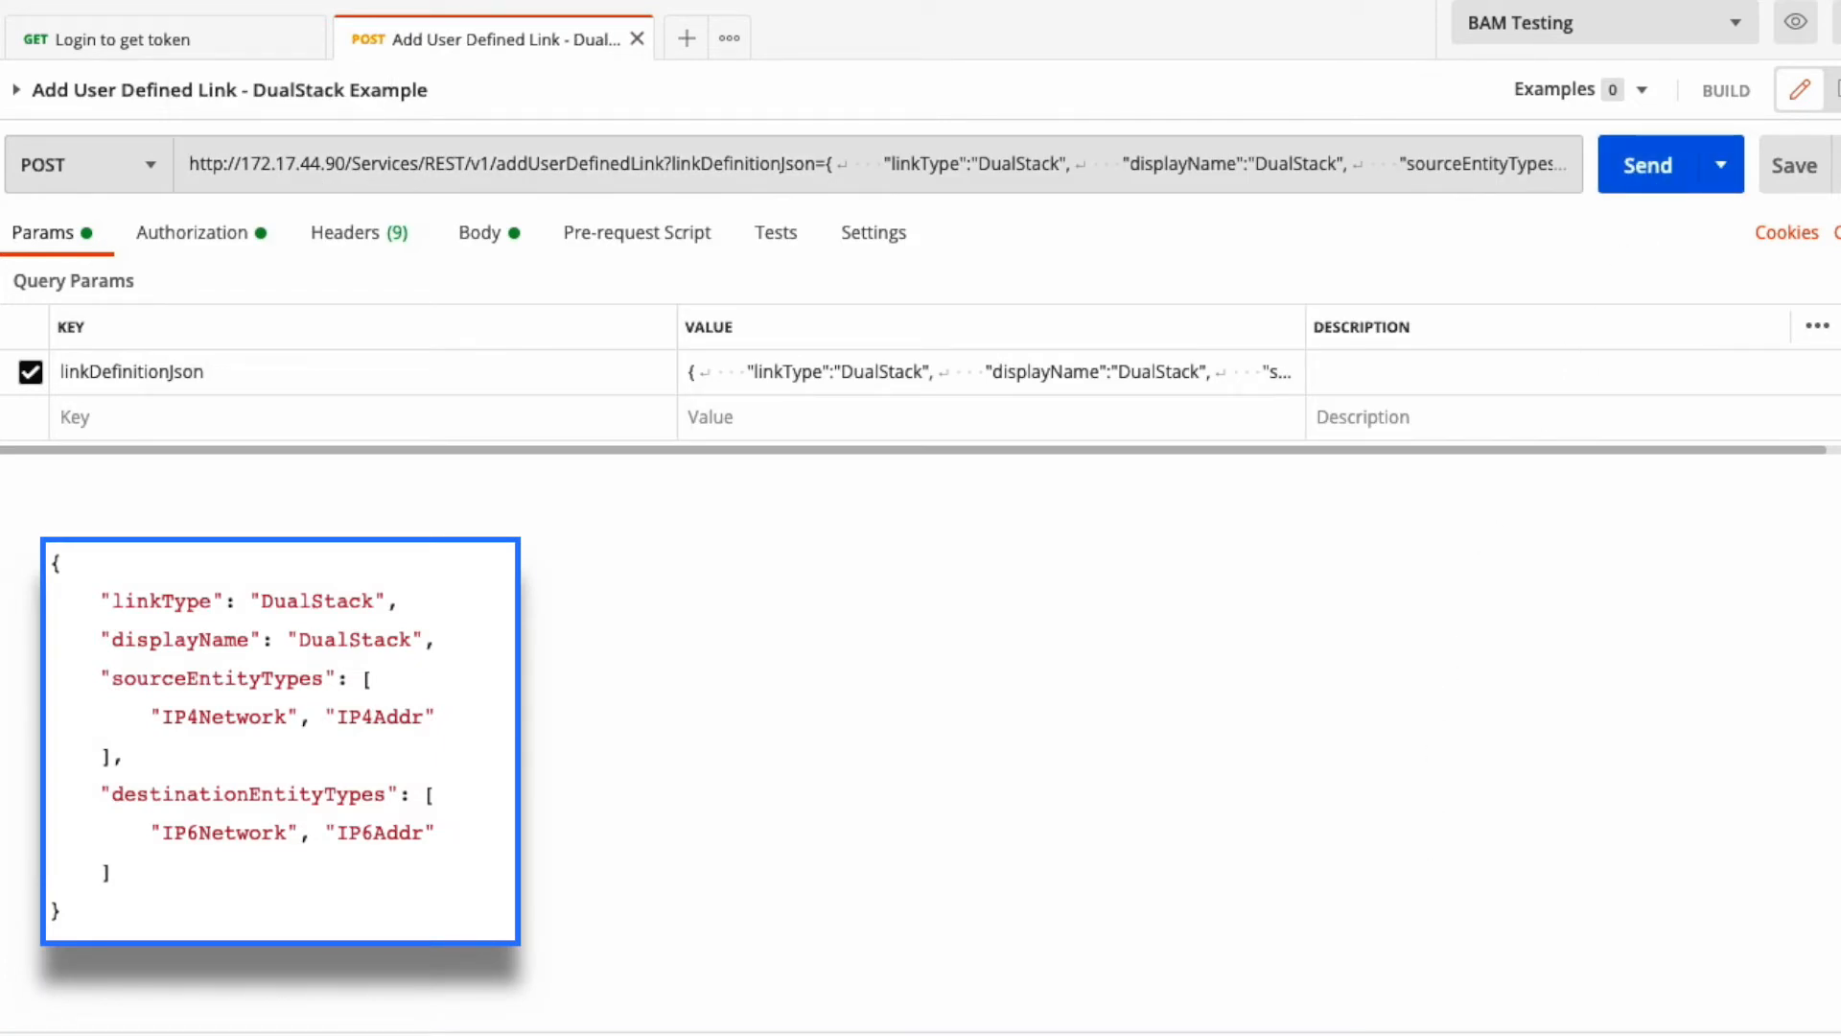
# - Check the linkEntitiesEx parameters and send the PUT request linking IPv4 network 100903 to IPv6 network 100901 under DualStack
pyautogui.moveTo(1417, 1030)
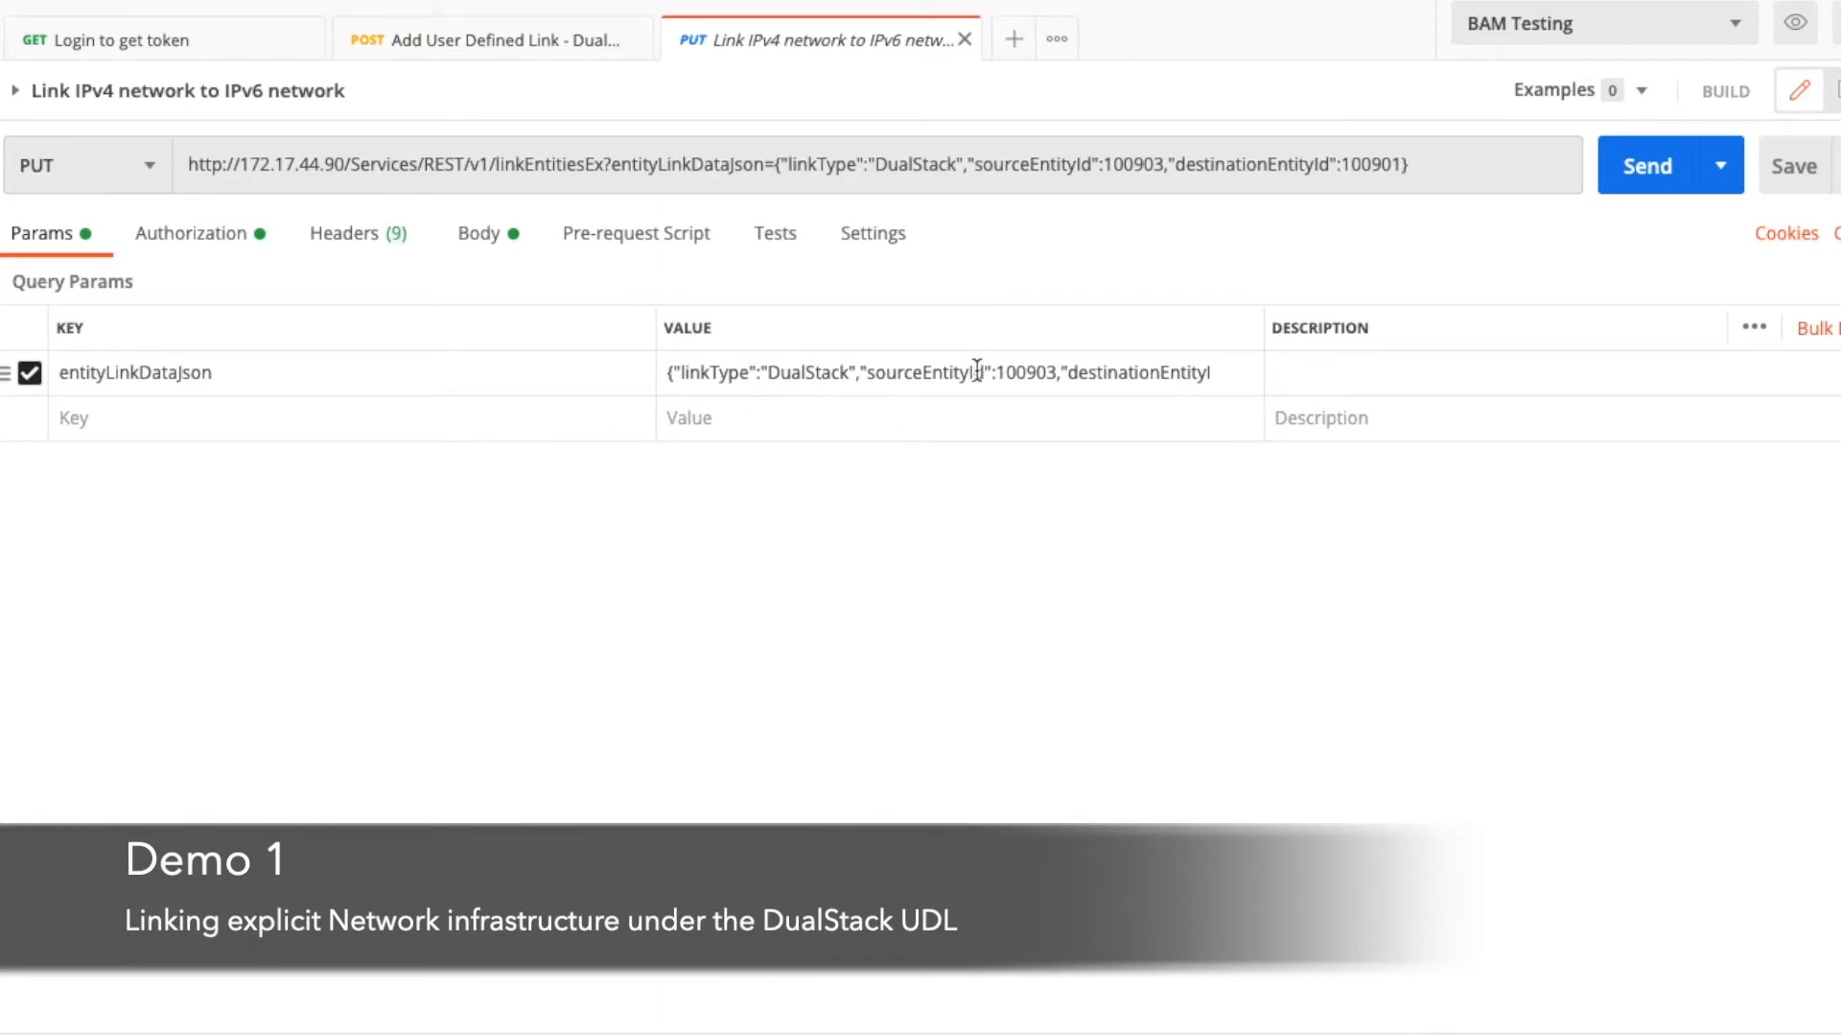
pyautogui.click(684, 169)
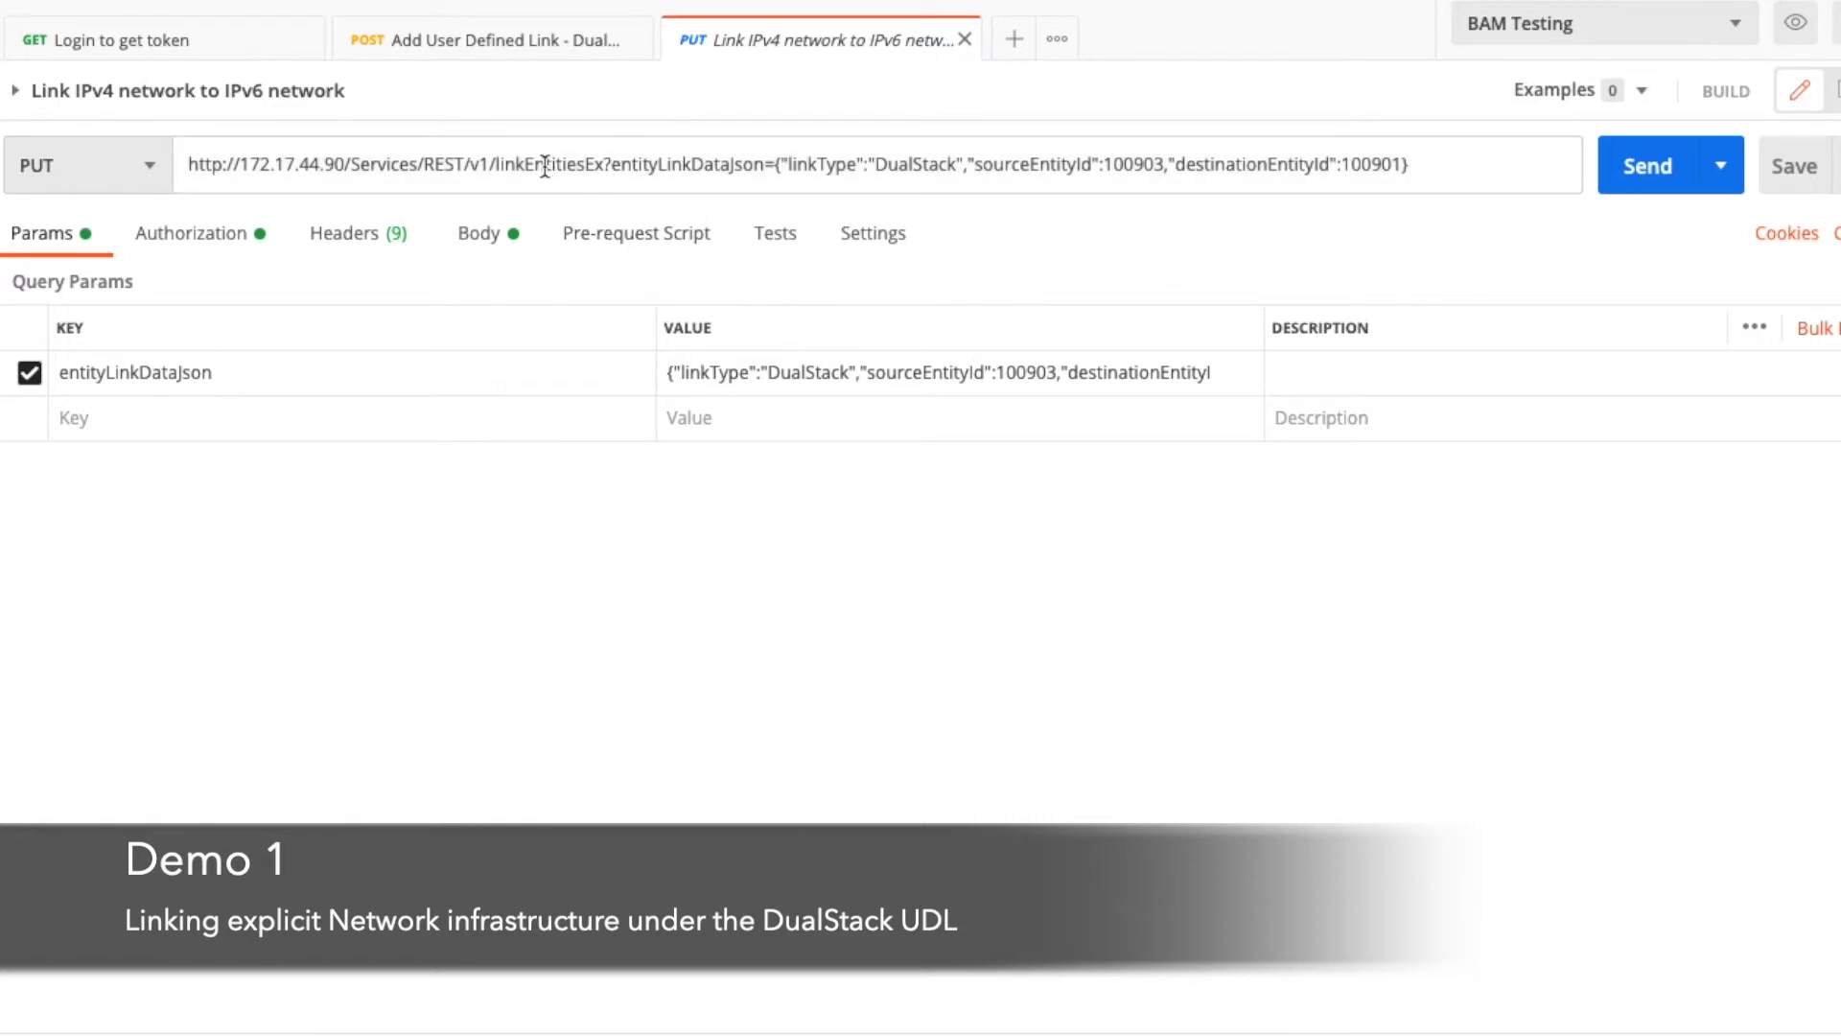
pyautogui.moveTo(495, 166); pyautogui.dragTo(606, 169)
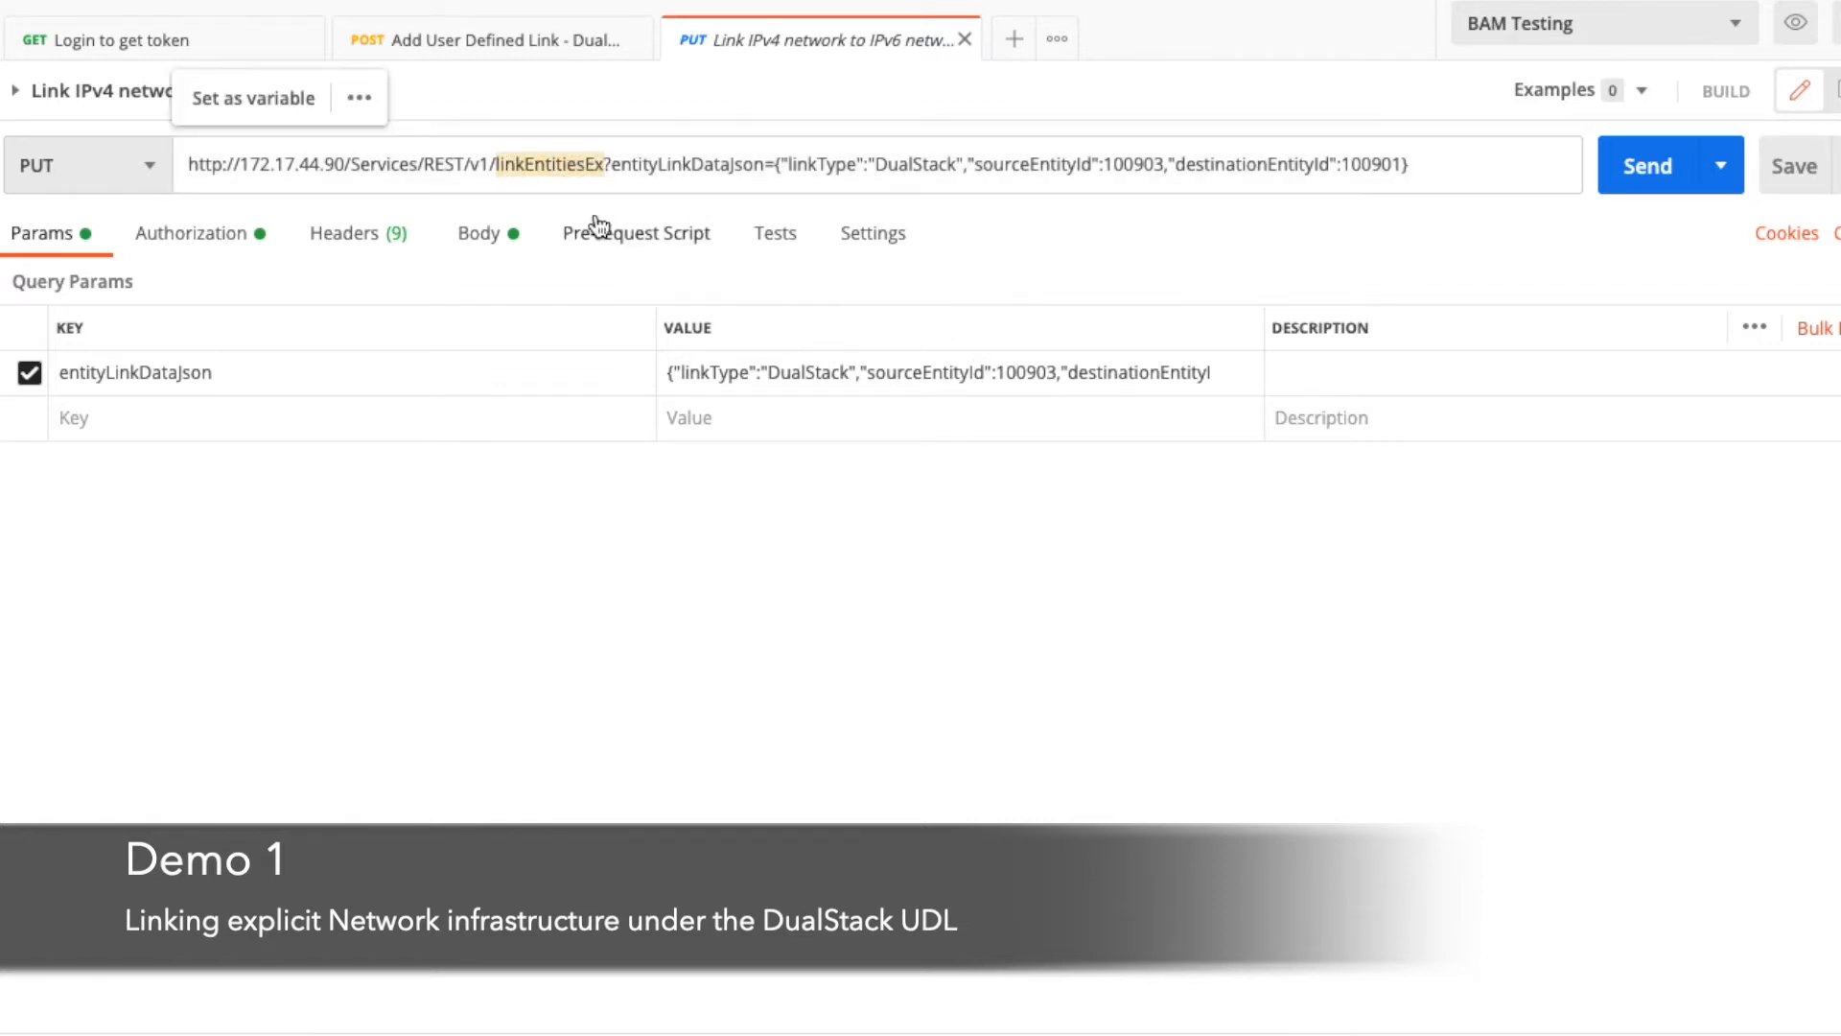
pyautogui.click(618, 167)
pyautogui.moveTo(614, 167); pyautogui.dragTo(764, 167)
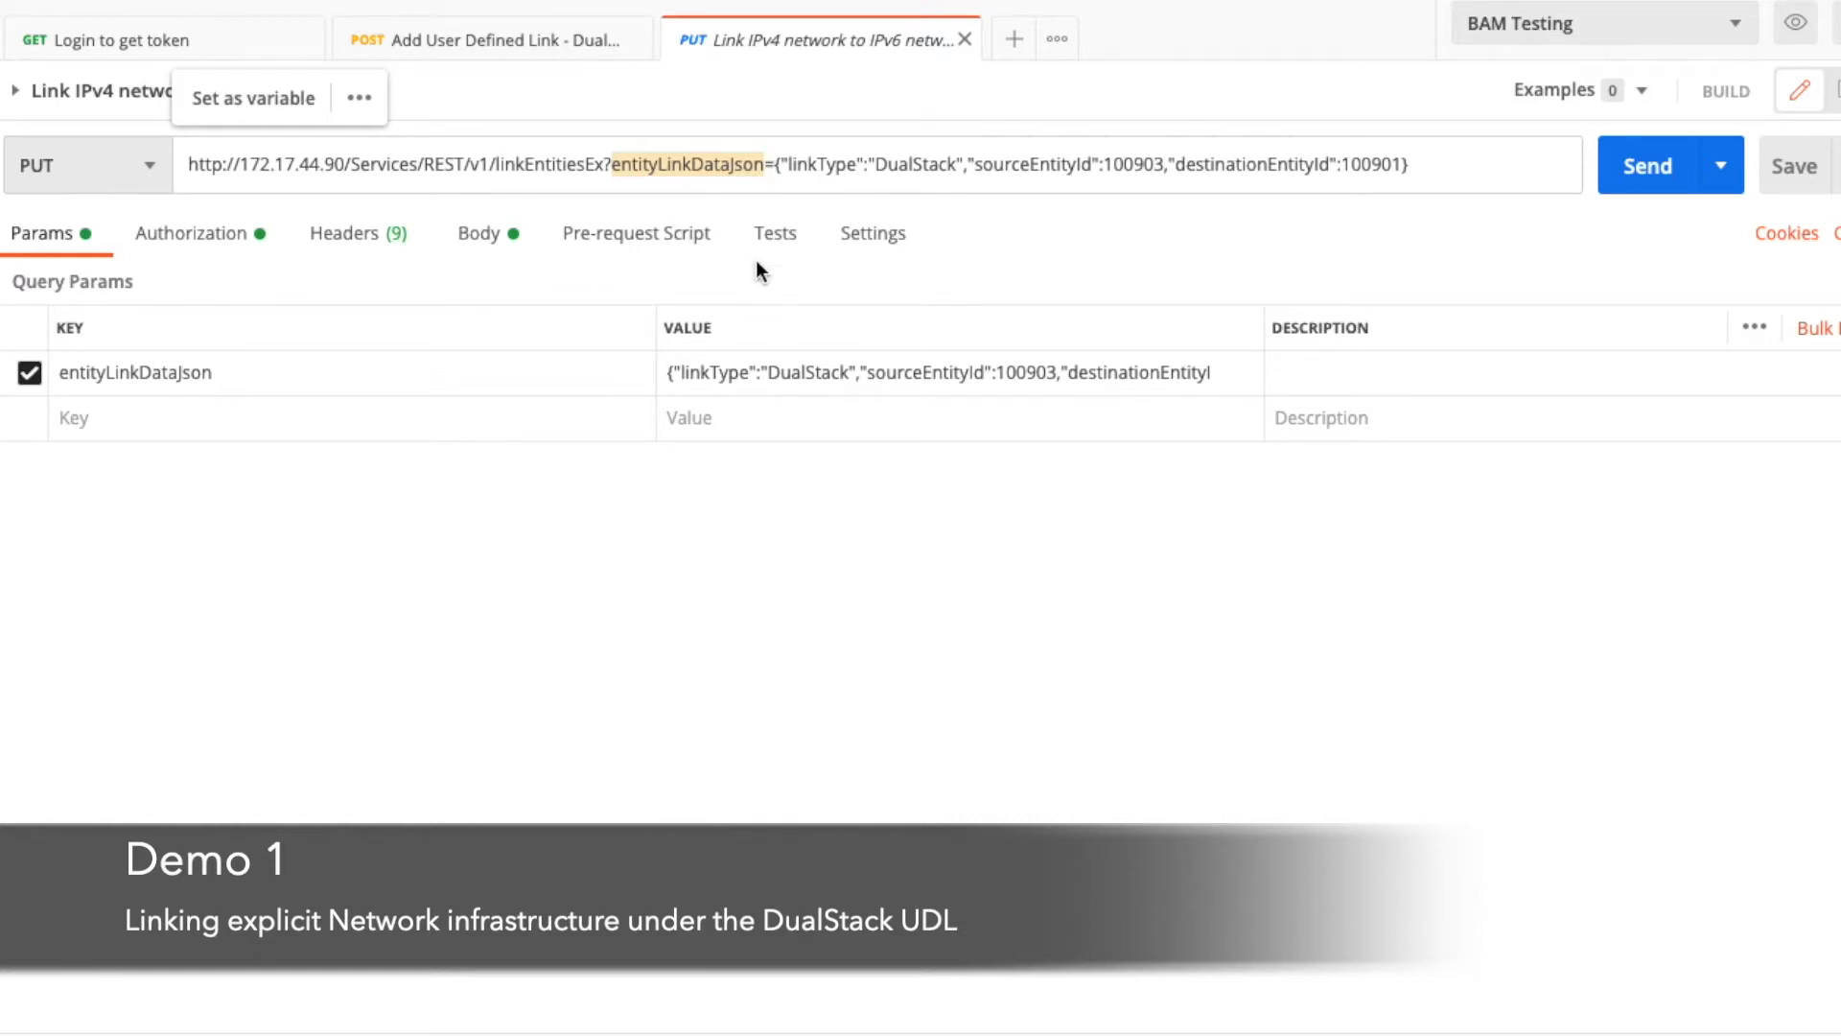
pyautogui.doubleClick(811, 165)
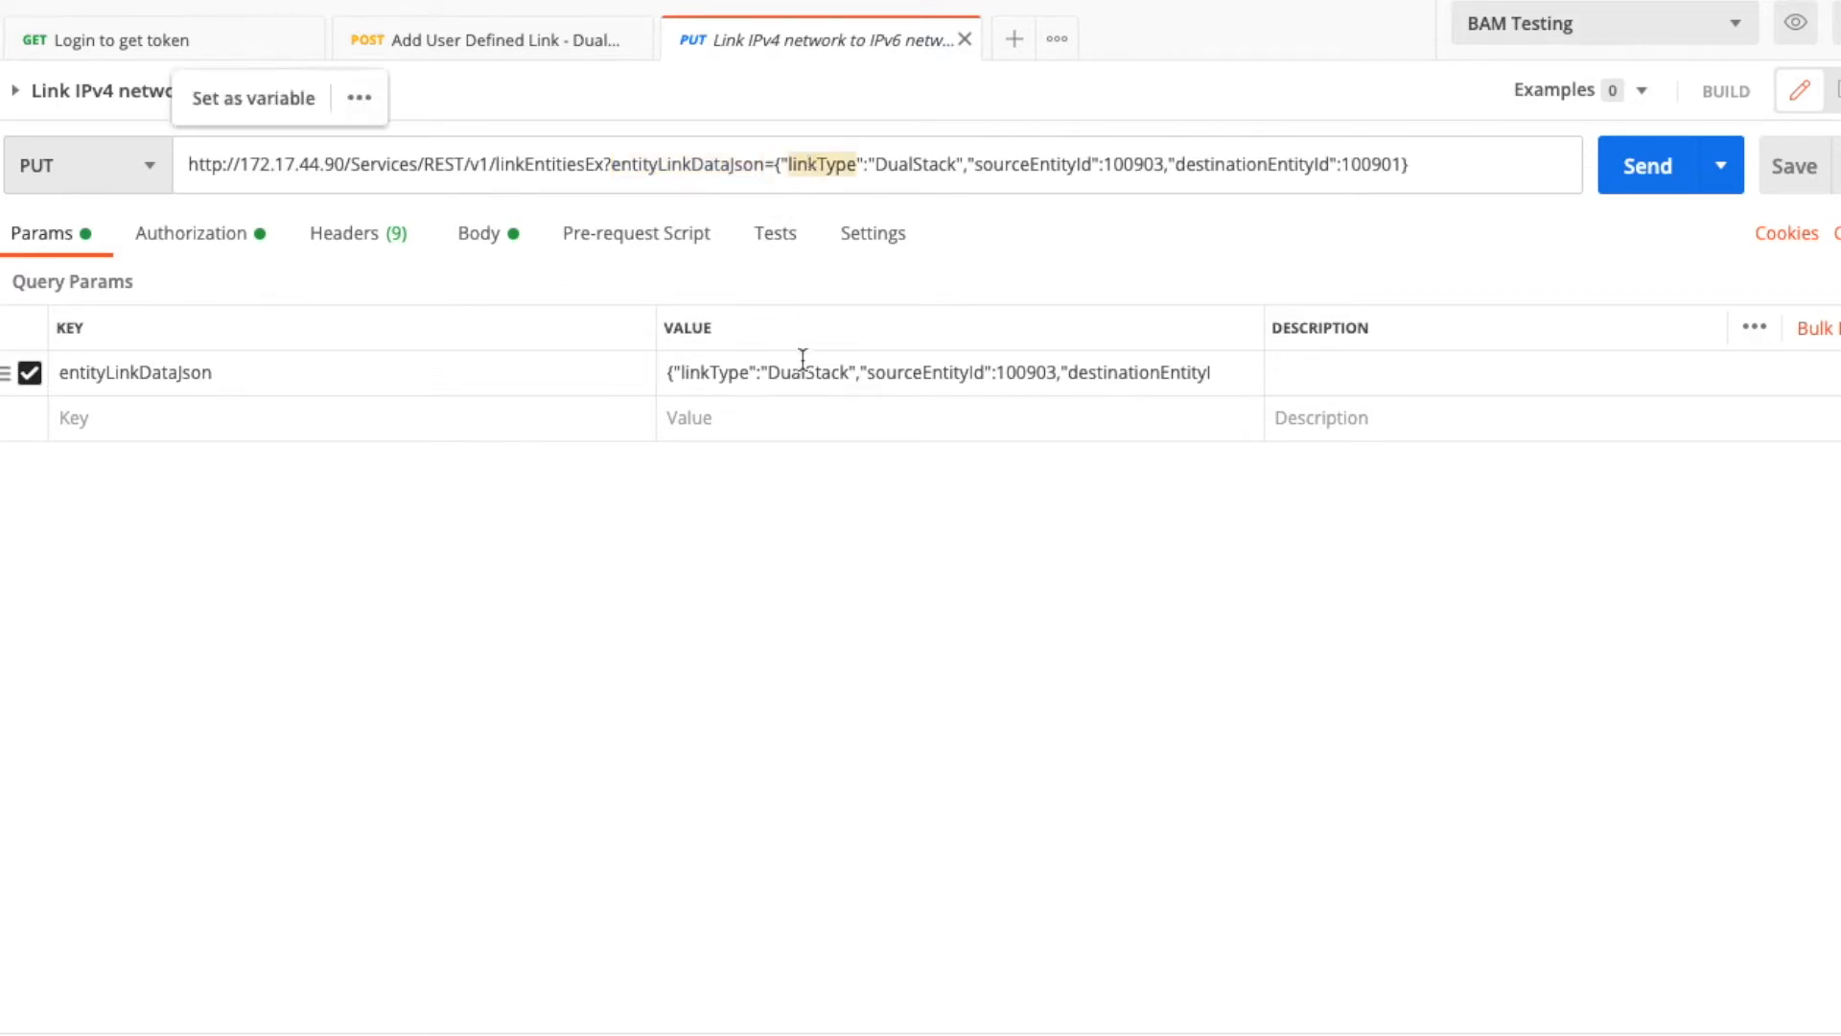
pyautogui.click(1047, 373)
pyautogui.moveTo(1053, 373); pyautogui.dragTo(1002, 381)
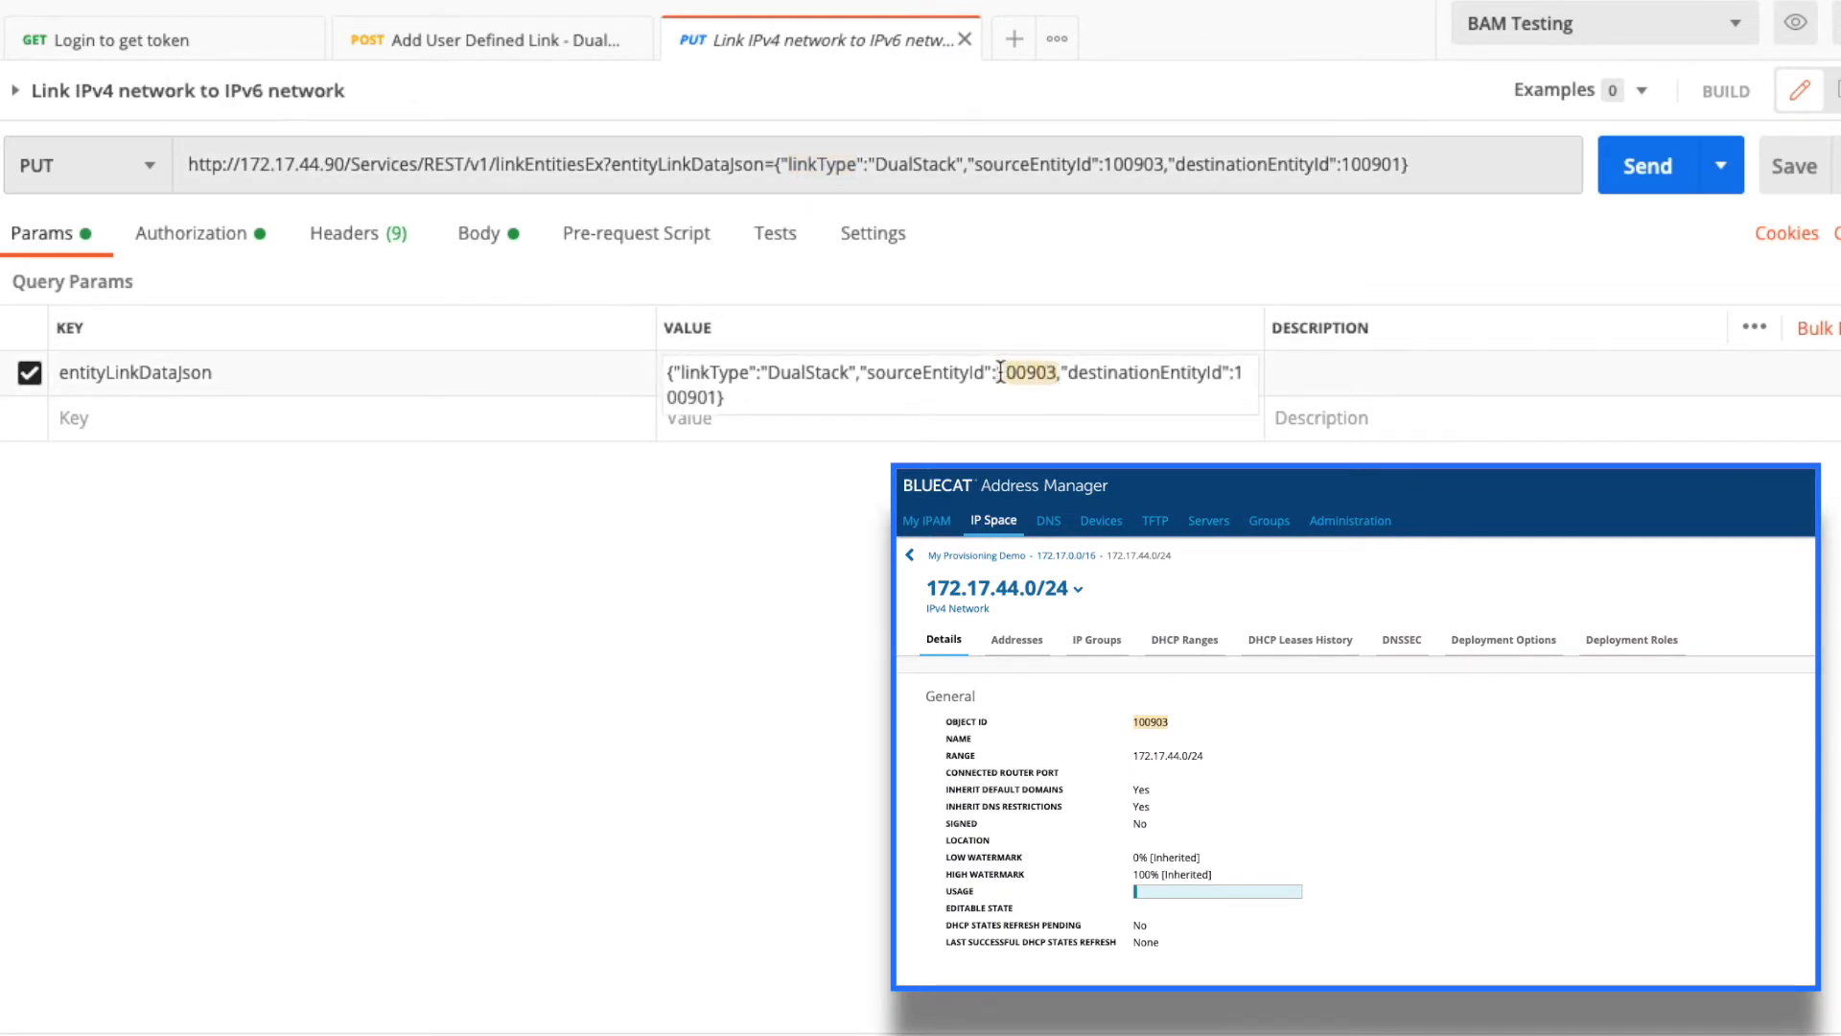
pyautogui.moveTo(722, 397); pyautogui.dragTo(1235, 373)
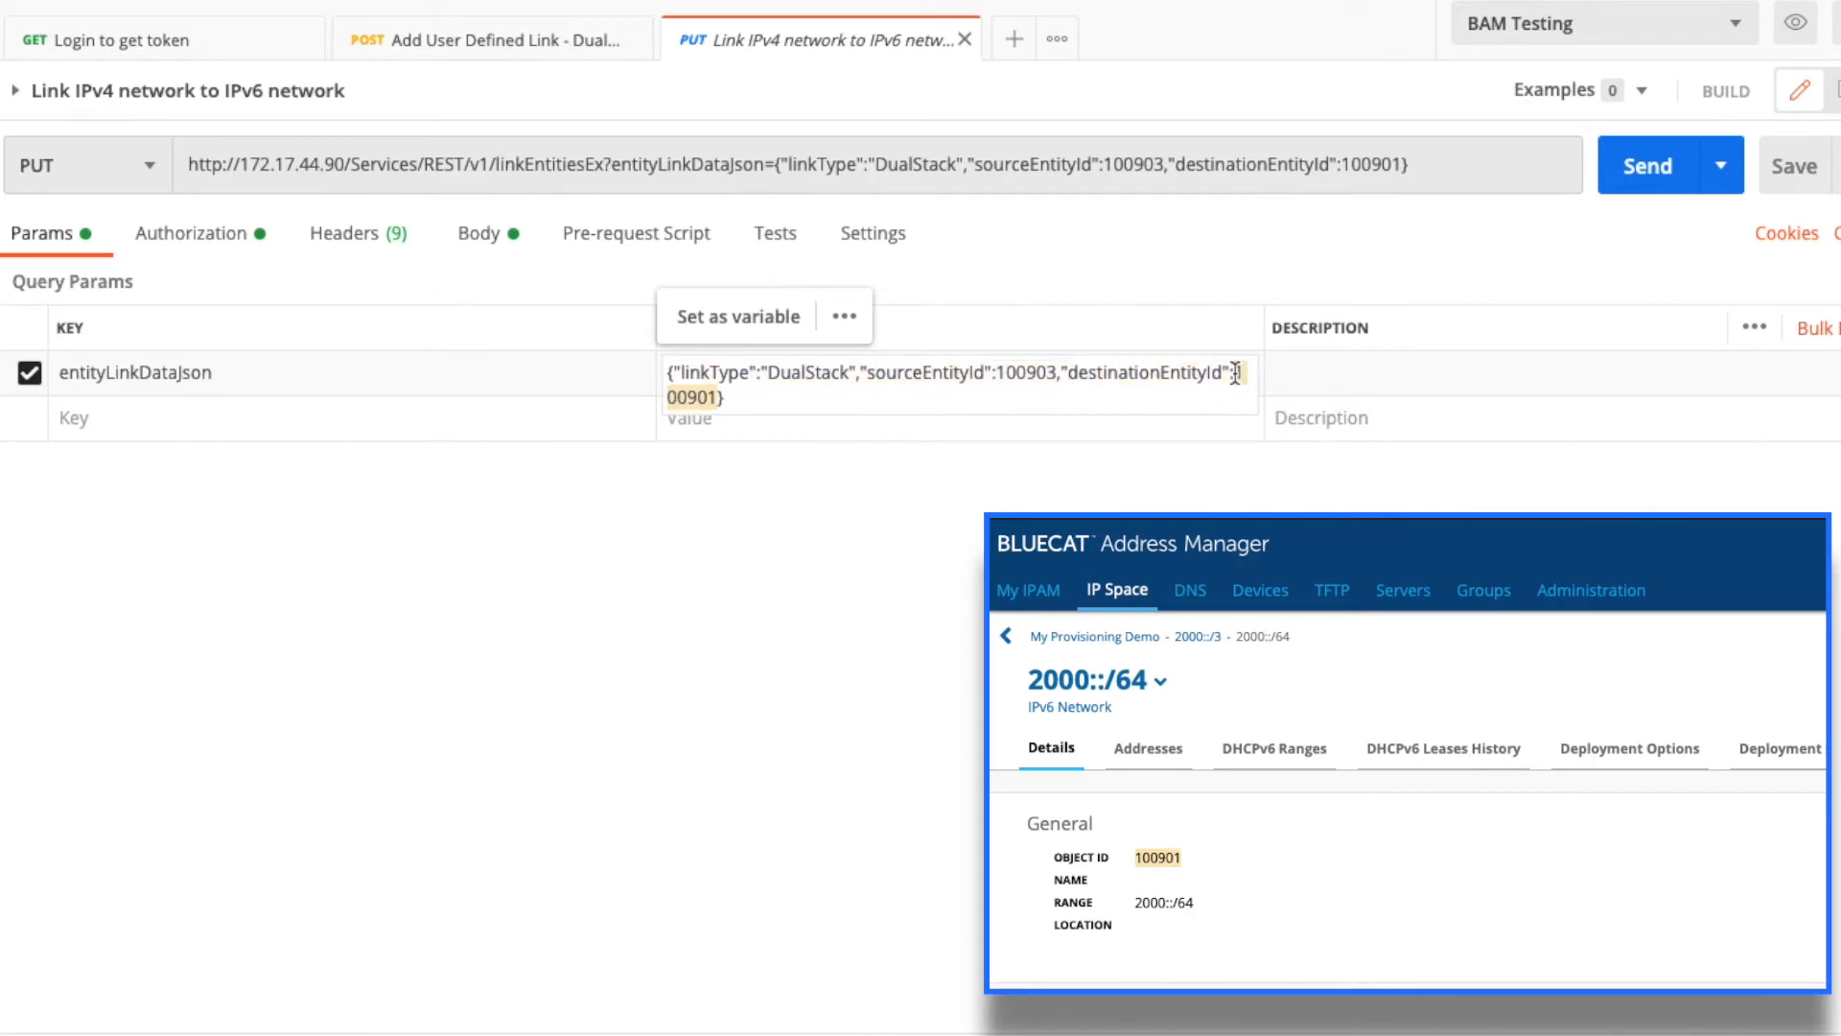
pyautogui.click(1074, 576)
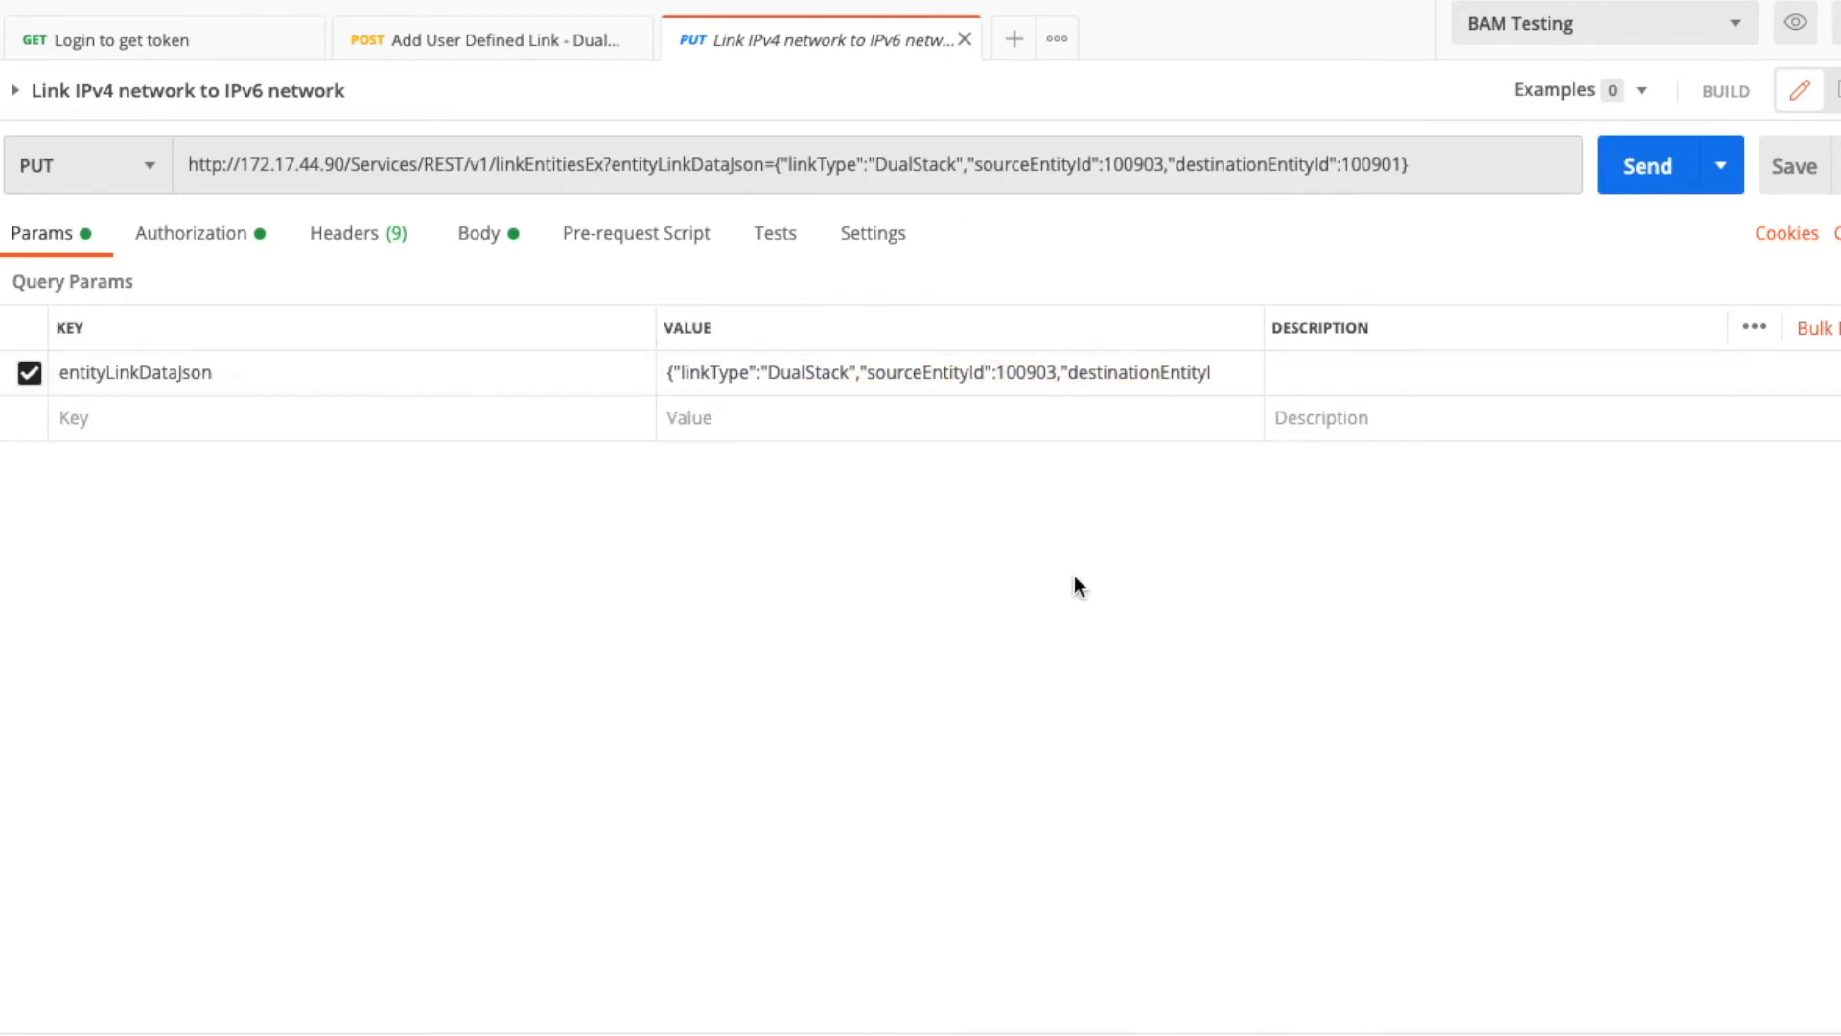
pyautogui.click(1645, 188)
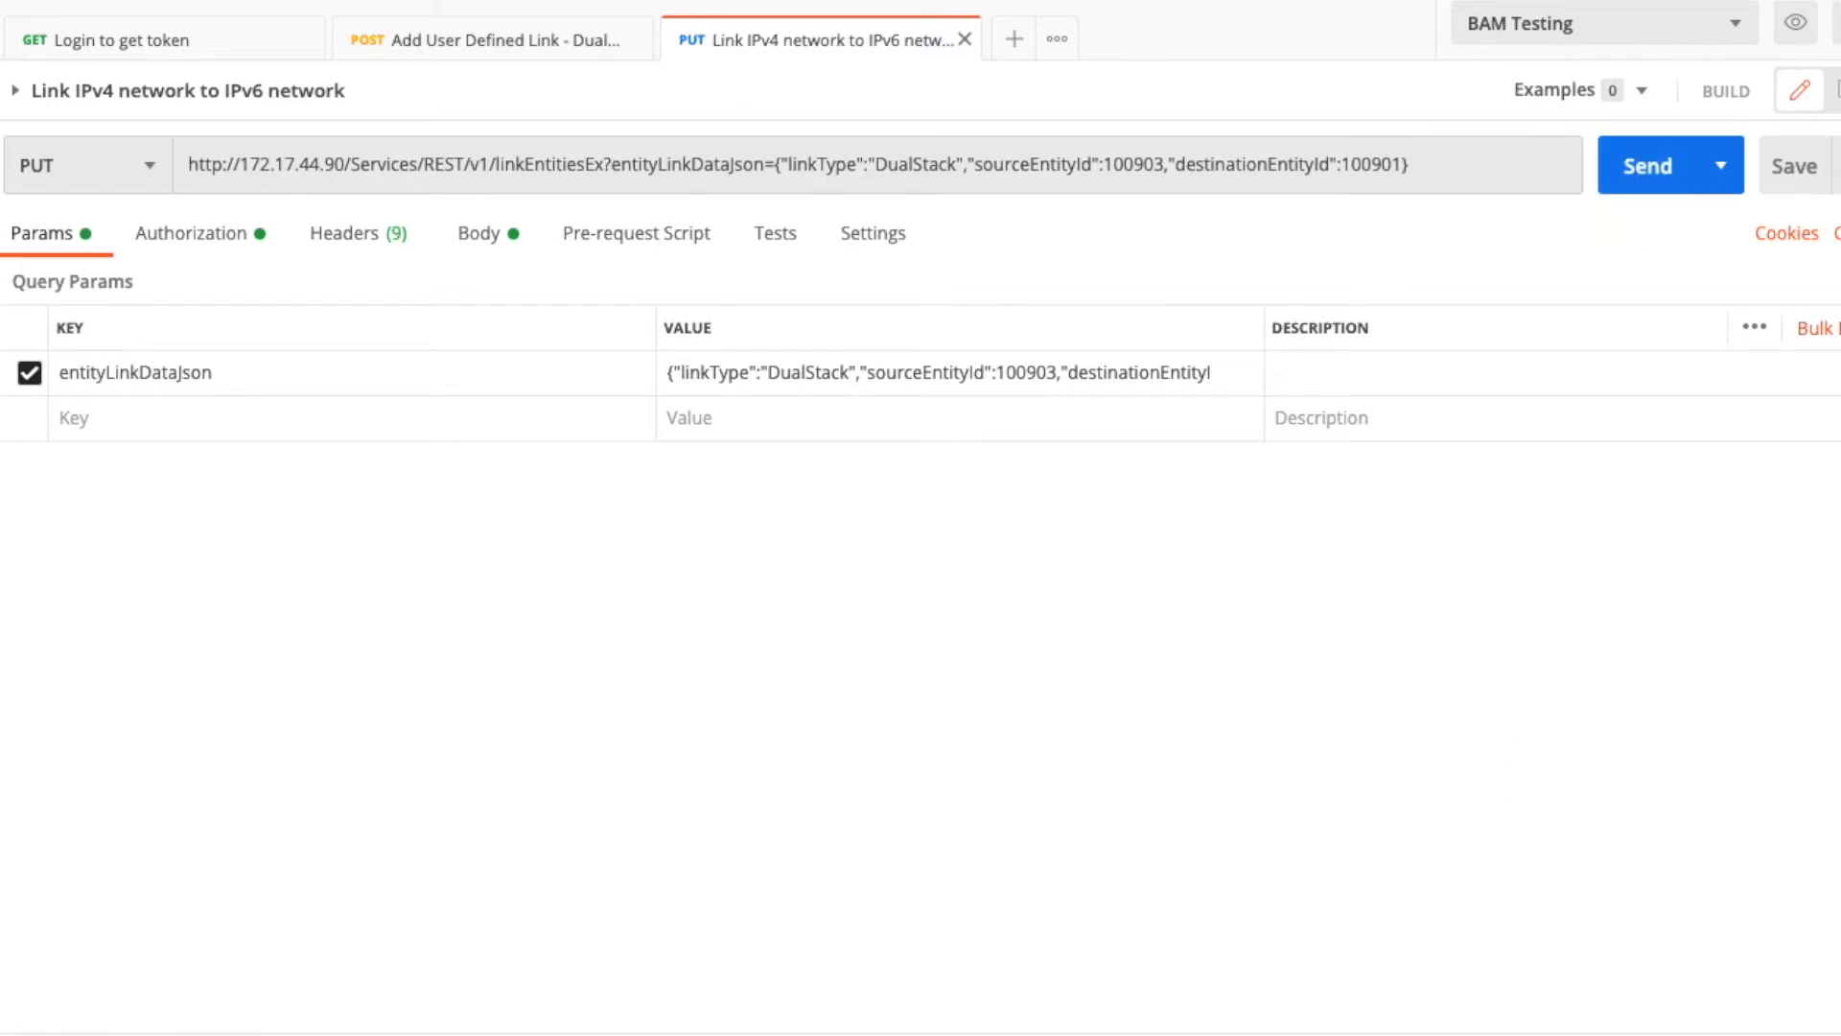
# - Check the source and destination IDs and send the PUT request linking IPv4 address 100905 to IPv6 address 100906 under DualStack
pyautogui.moveTo(1415, 1034)
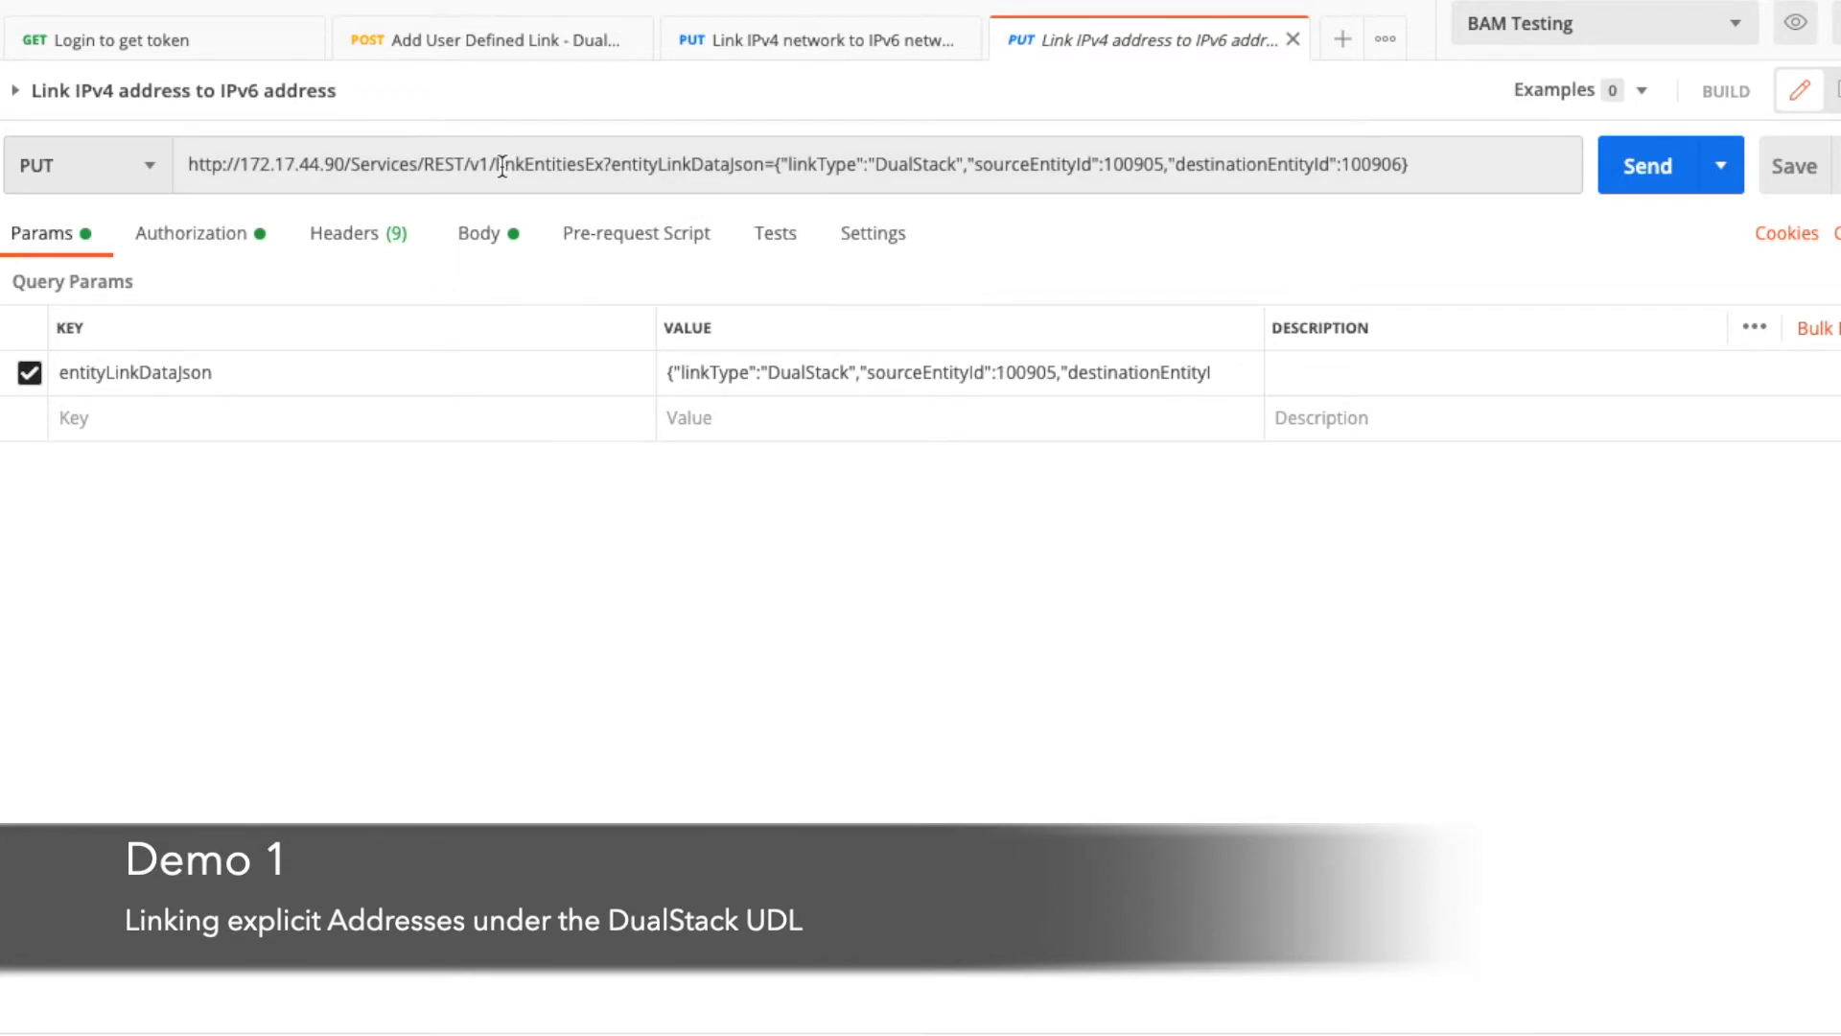
pyautogui.moveTo(496, 166); pyautogui.dragTo(765, 167)
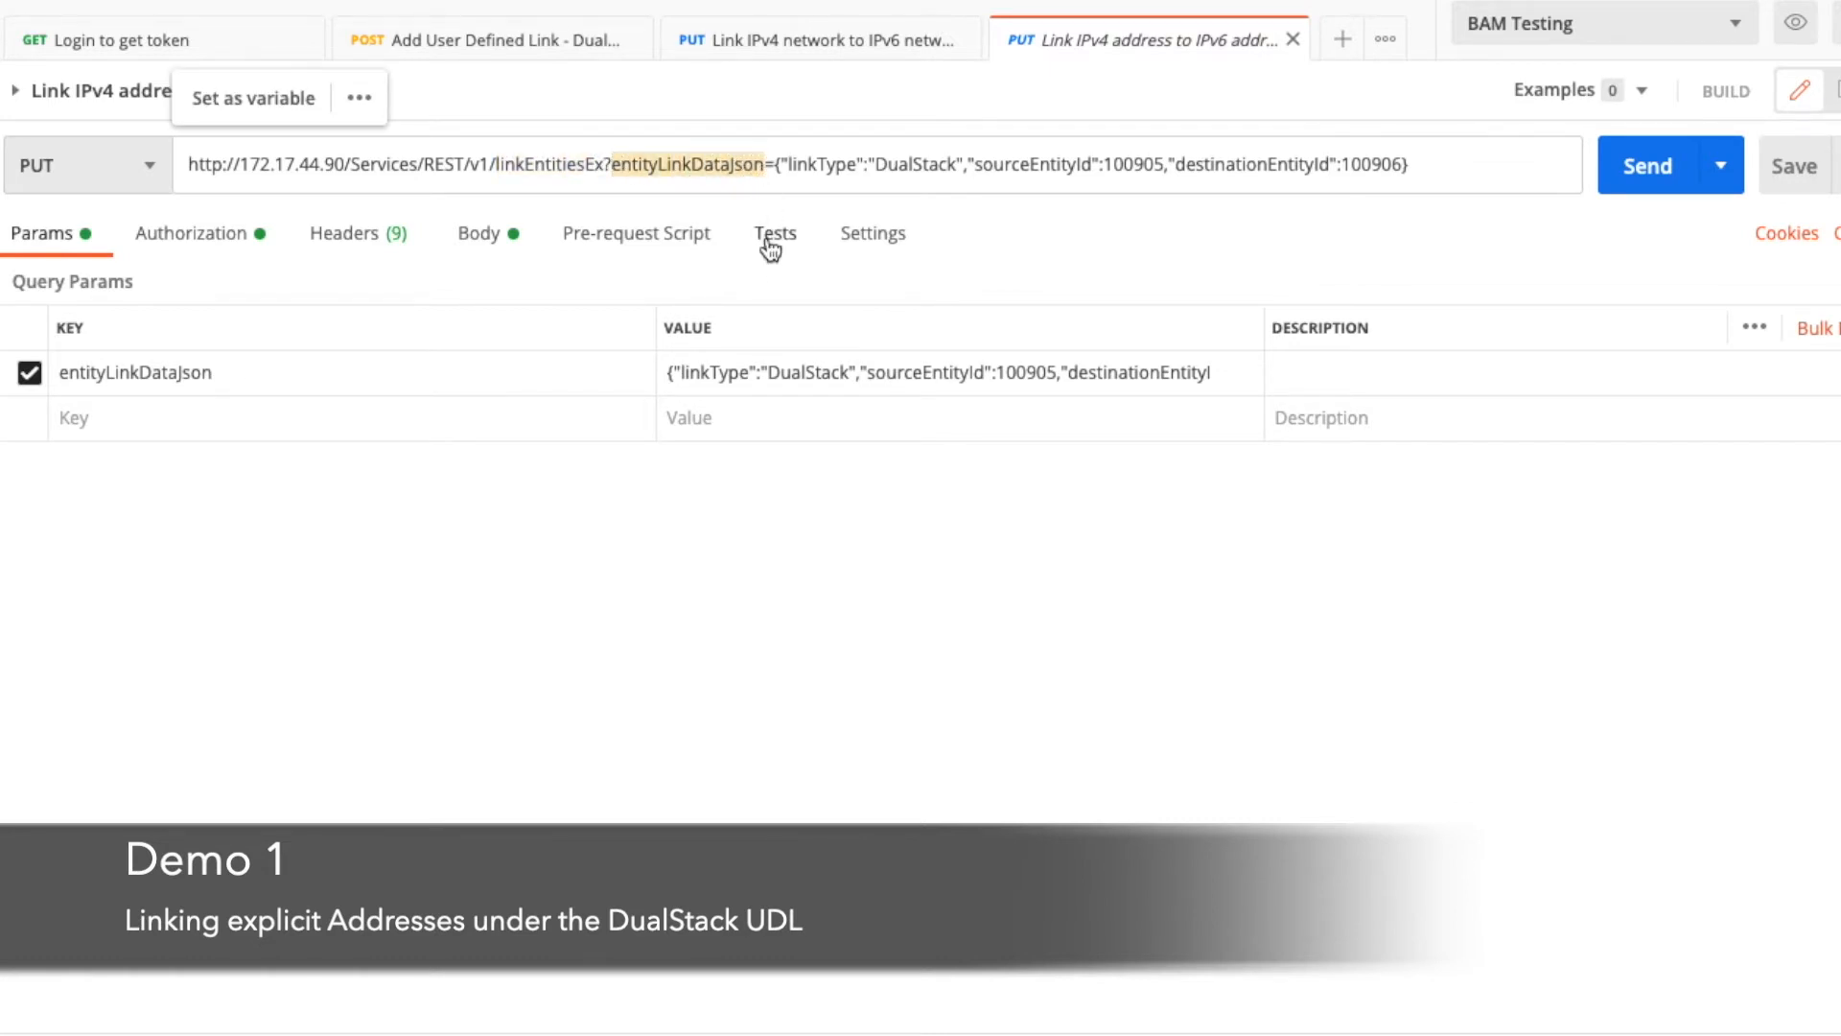
pyautogui.click(947, 373)
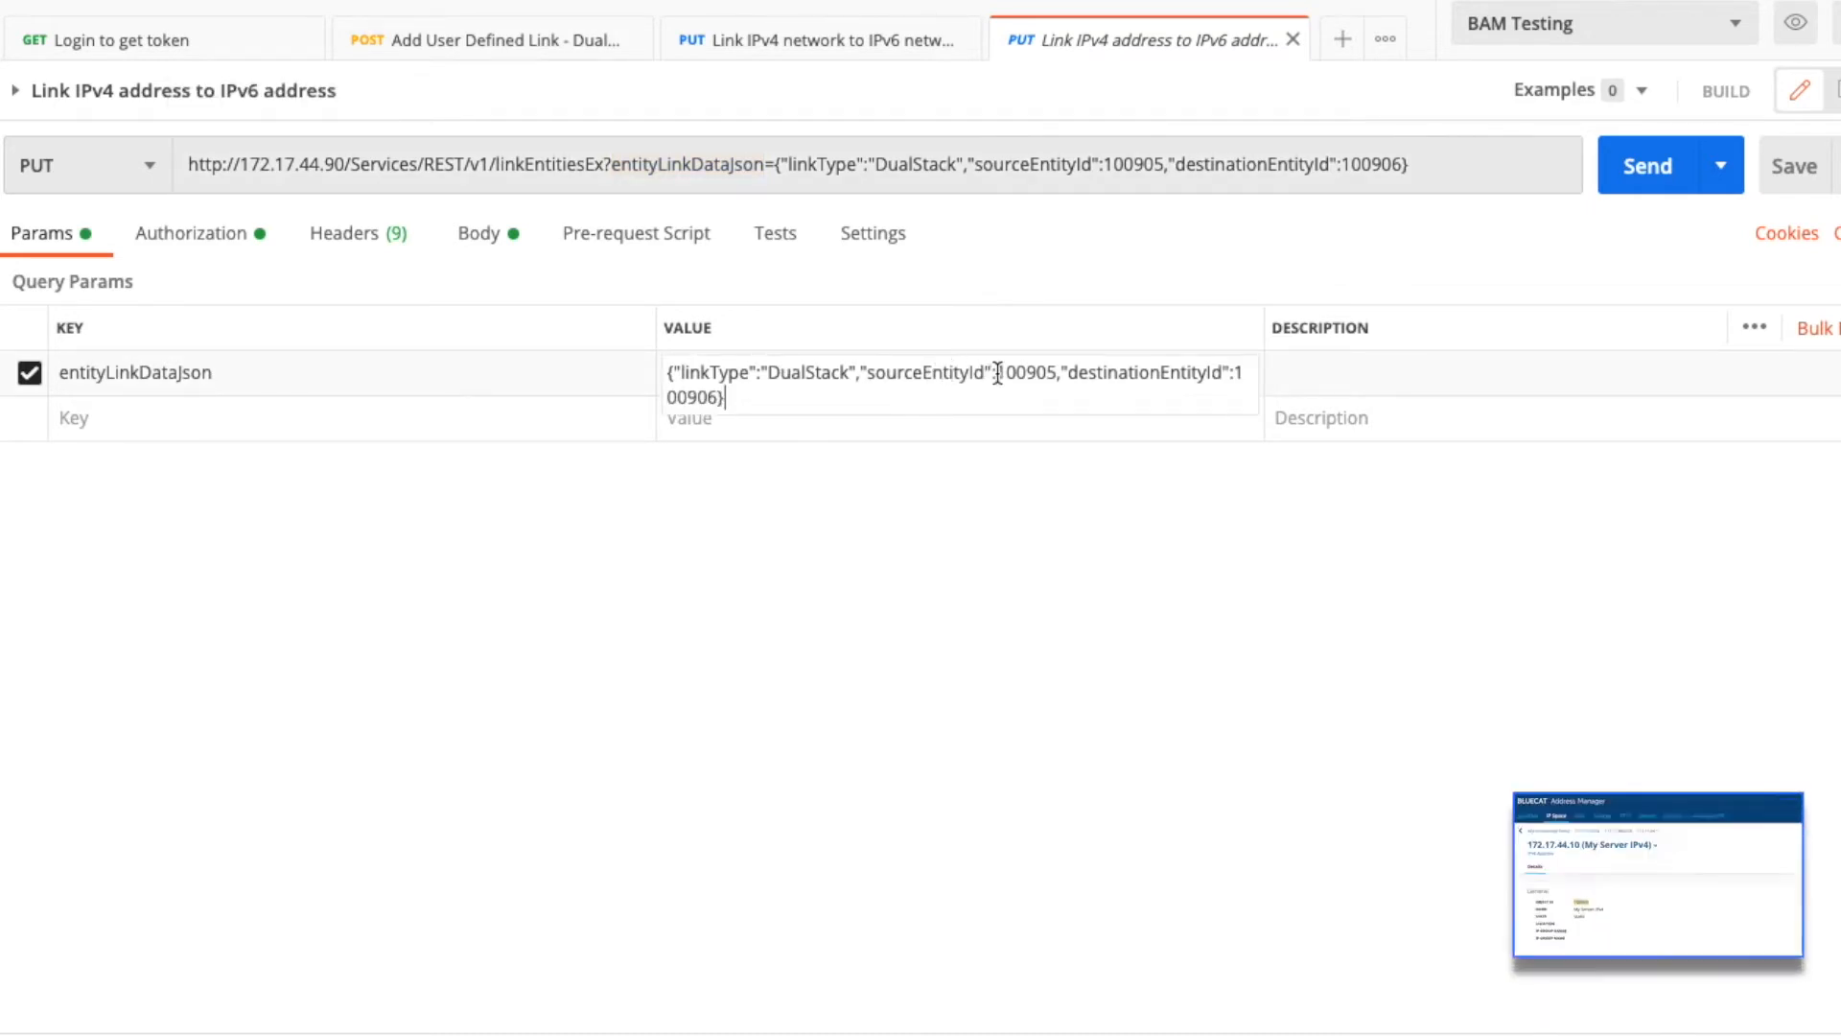
pyautogui.moveTo(996, 376); pyautogui.dragTo(1055, 375)
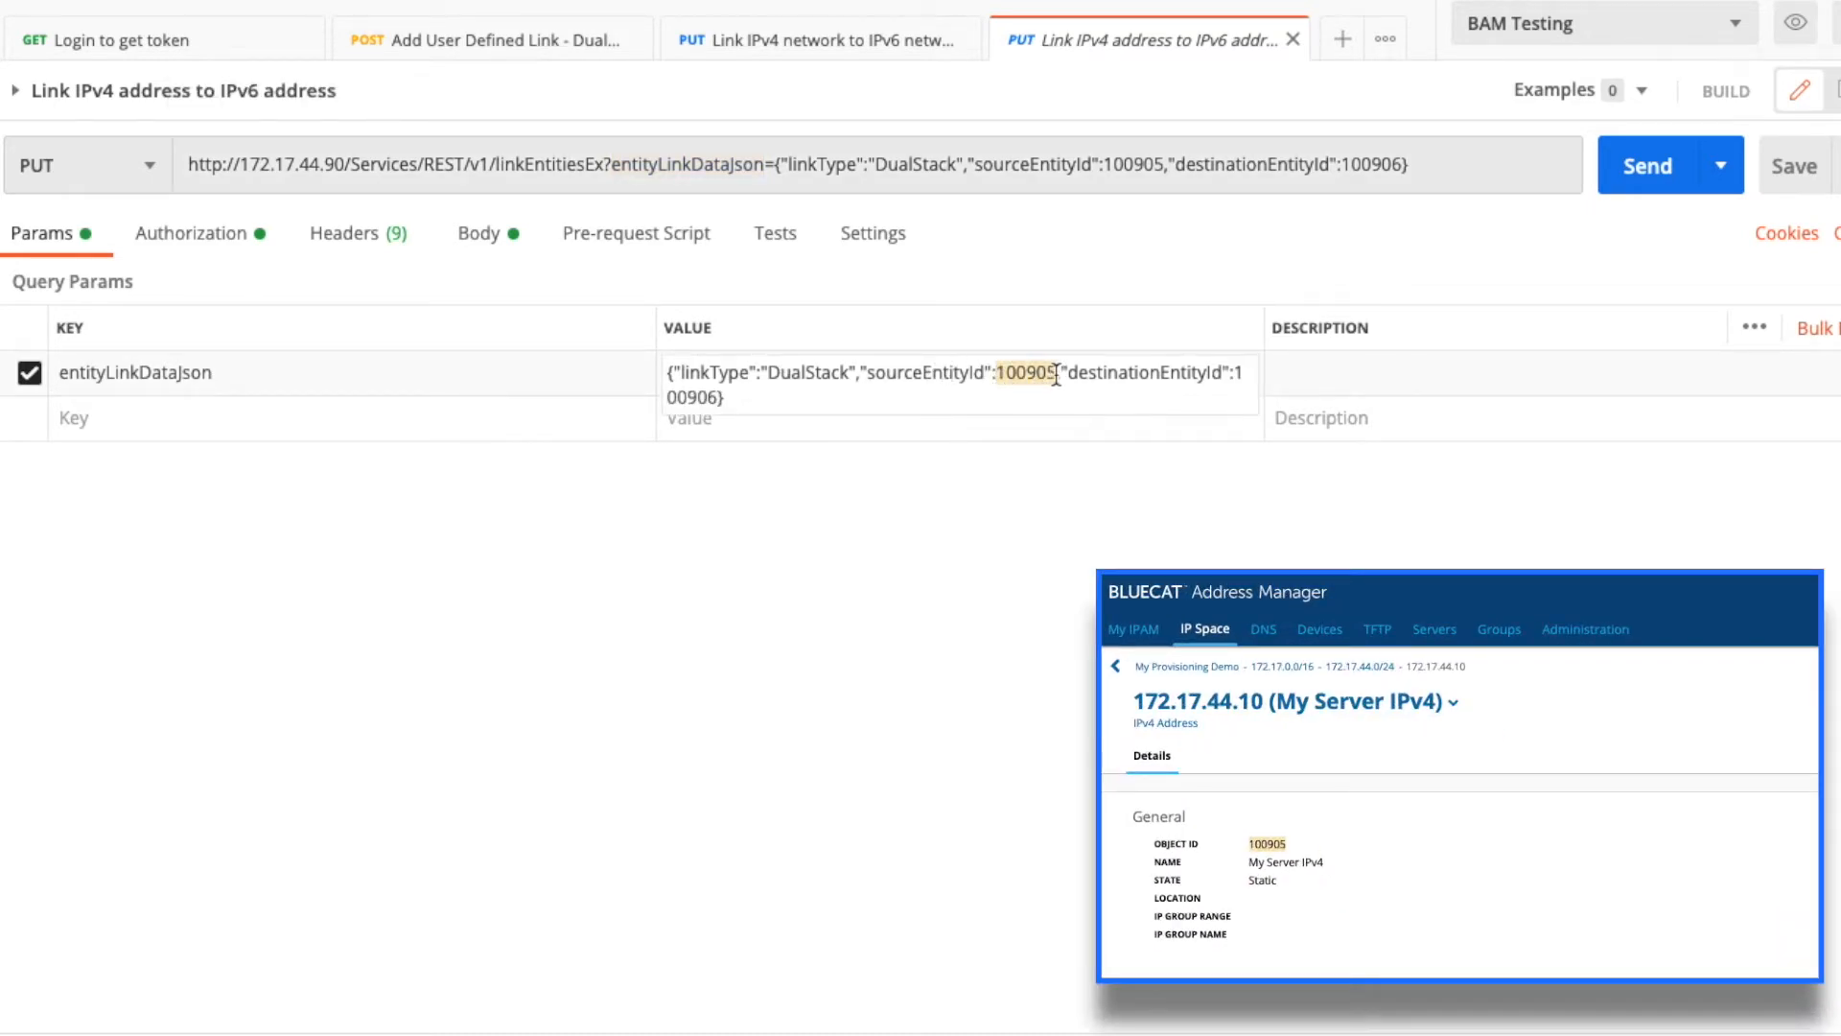
pyautogui.moveTo(721, 398); pyautogui.dragTo(1237, 374)
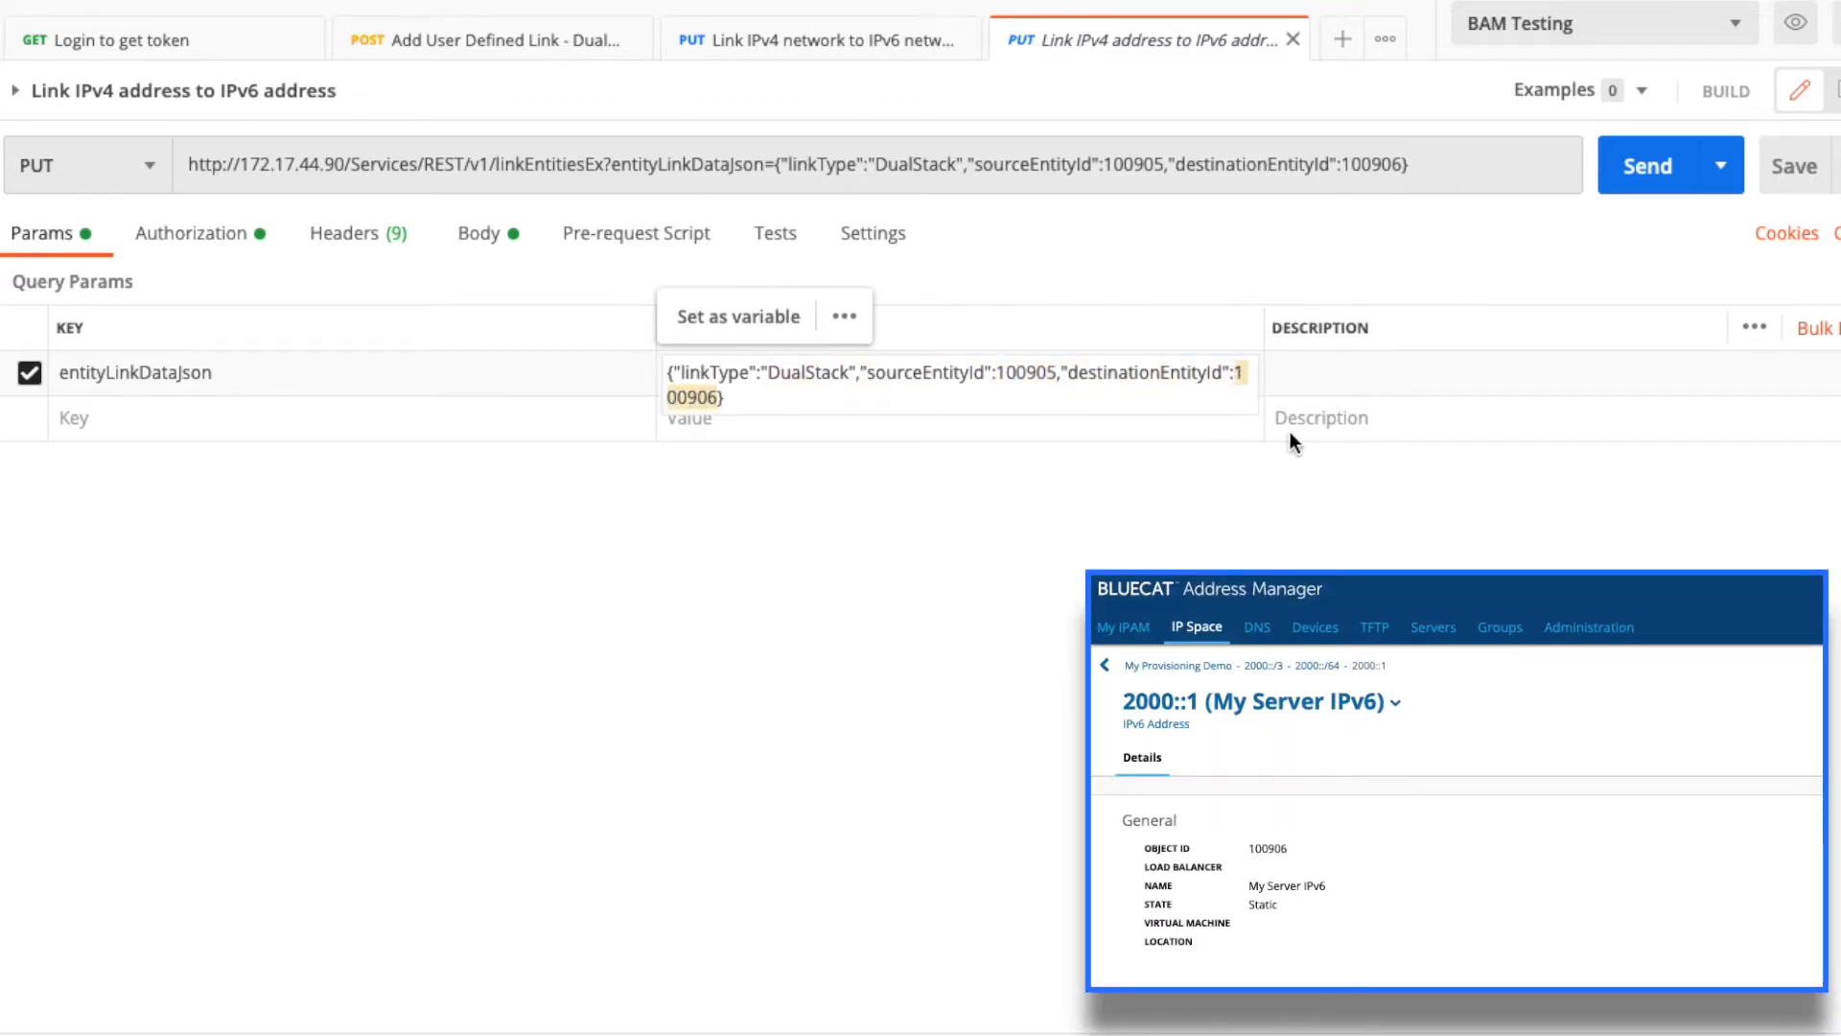
pyautogui.click(1637, 186)
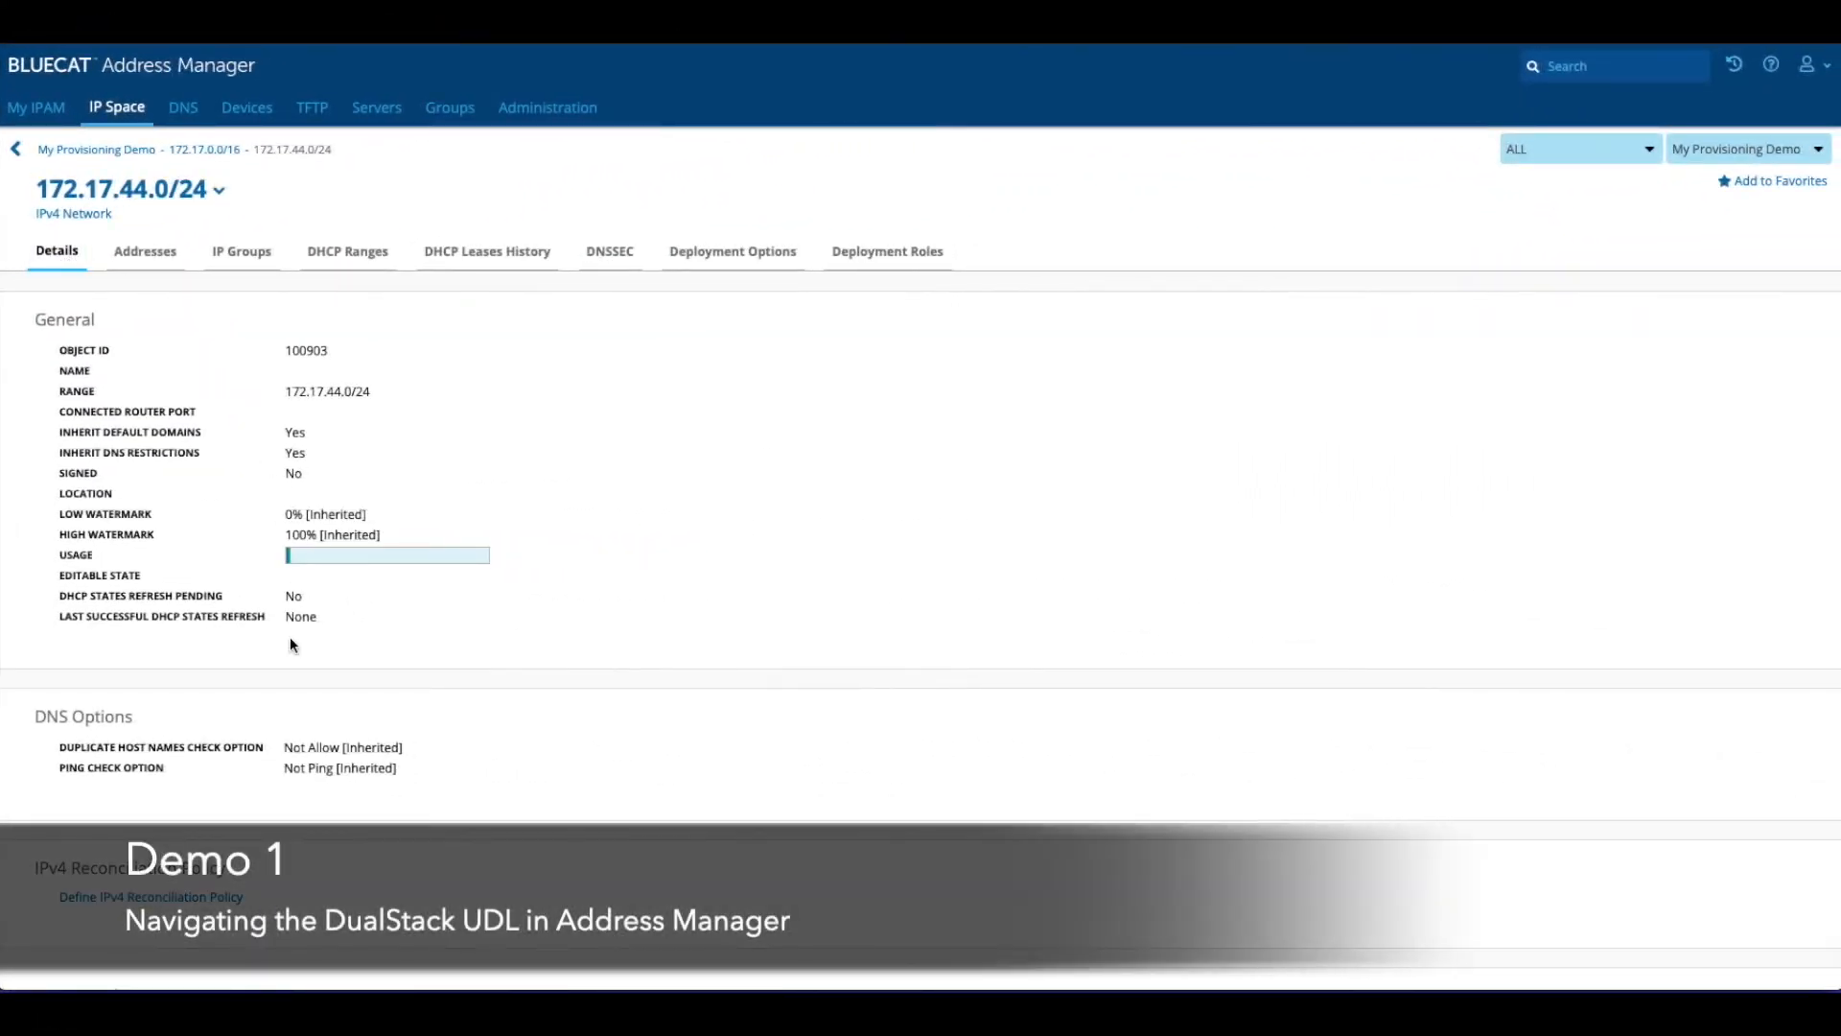
# - In BlueCat Address Manager, follow the DualStack user-defined link from network 172.17.44.0/24 to 2000::/64 and back to its source
pyautogui.scroll(-6, 290, 641)
pyautogui.scroll(-4, 289, 640)
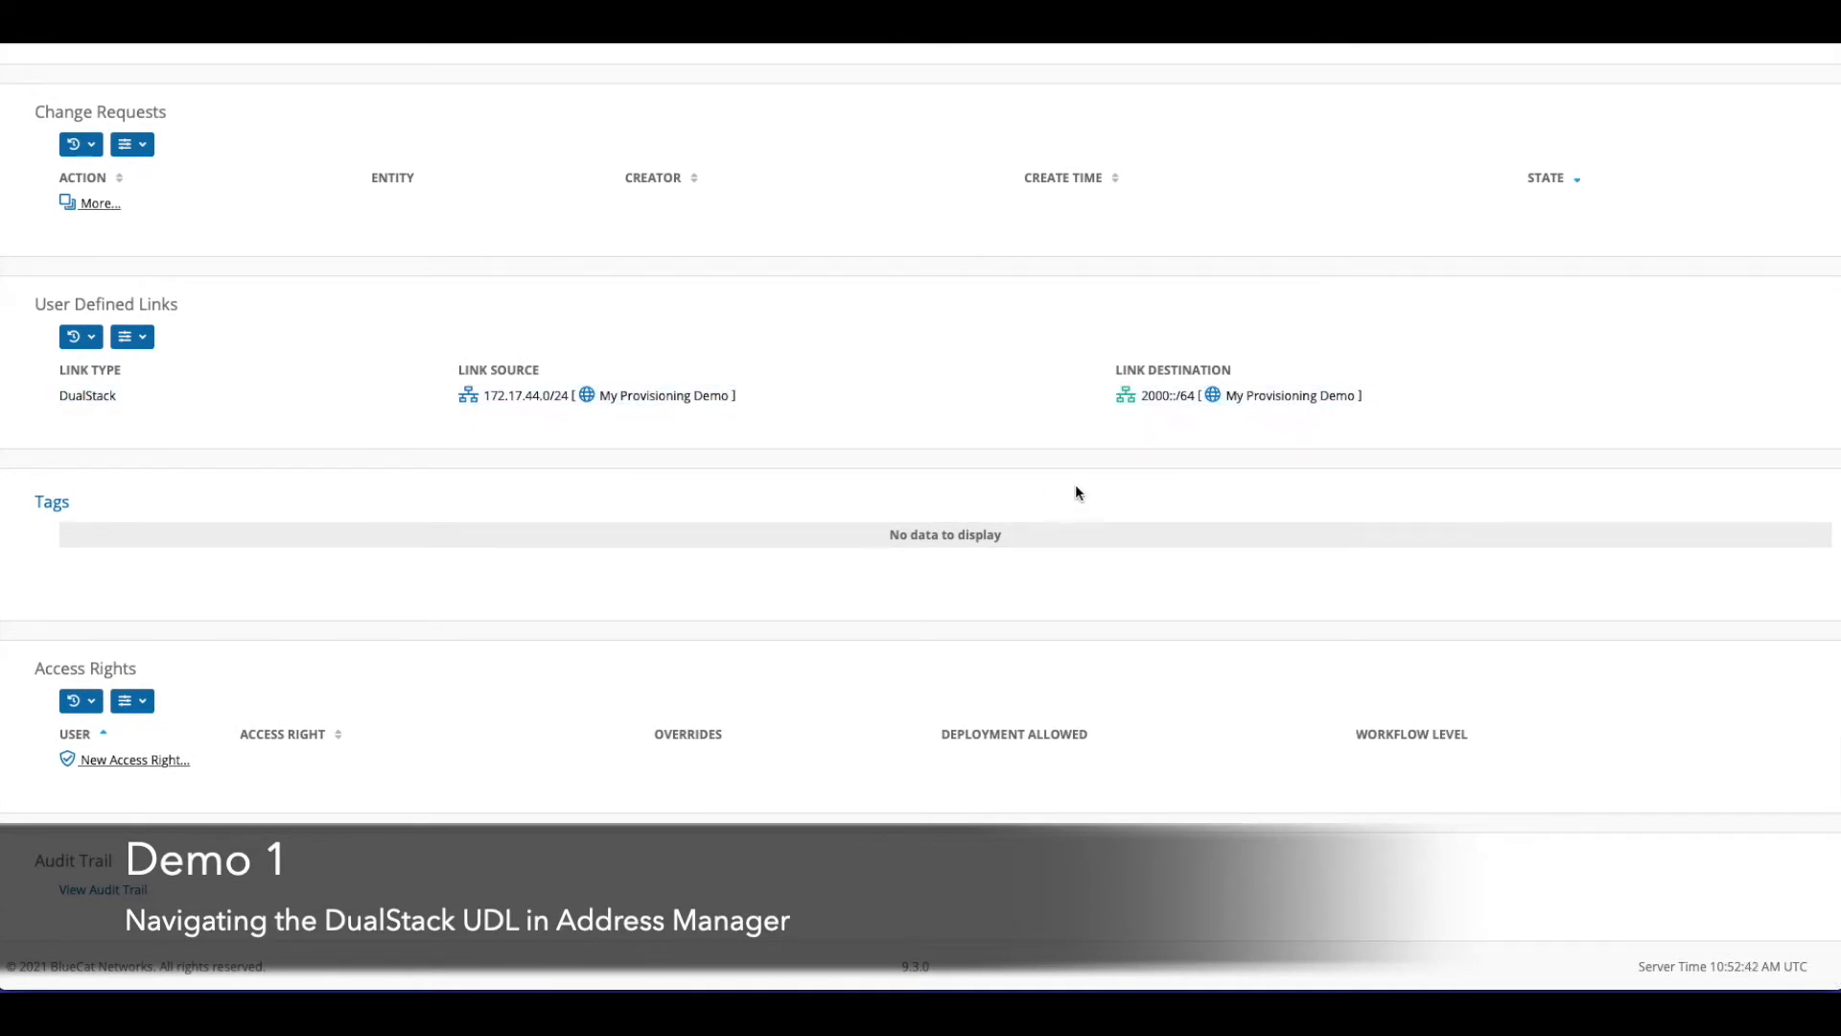
pyautogui.click(1176, 396)
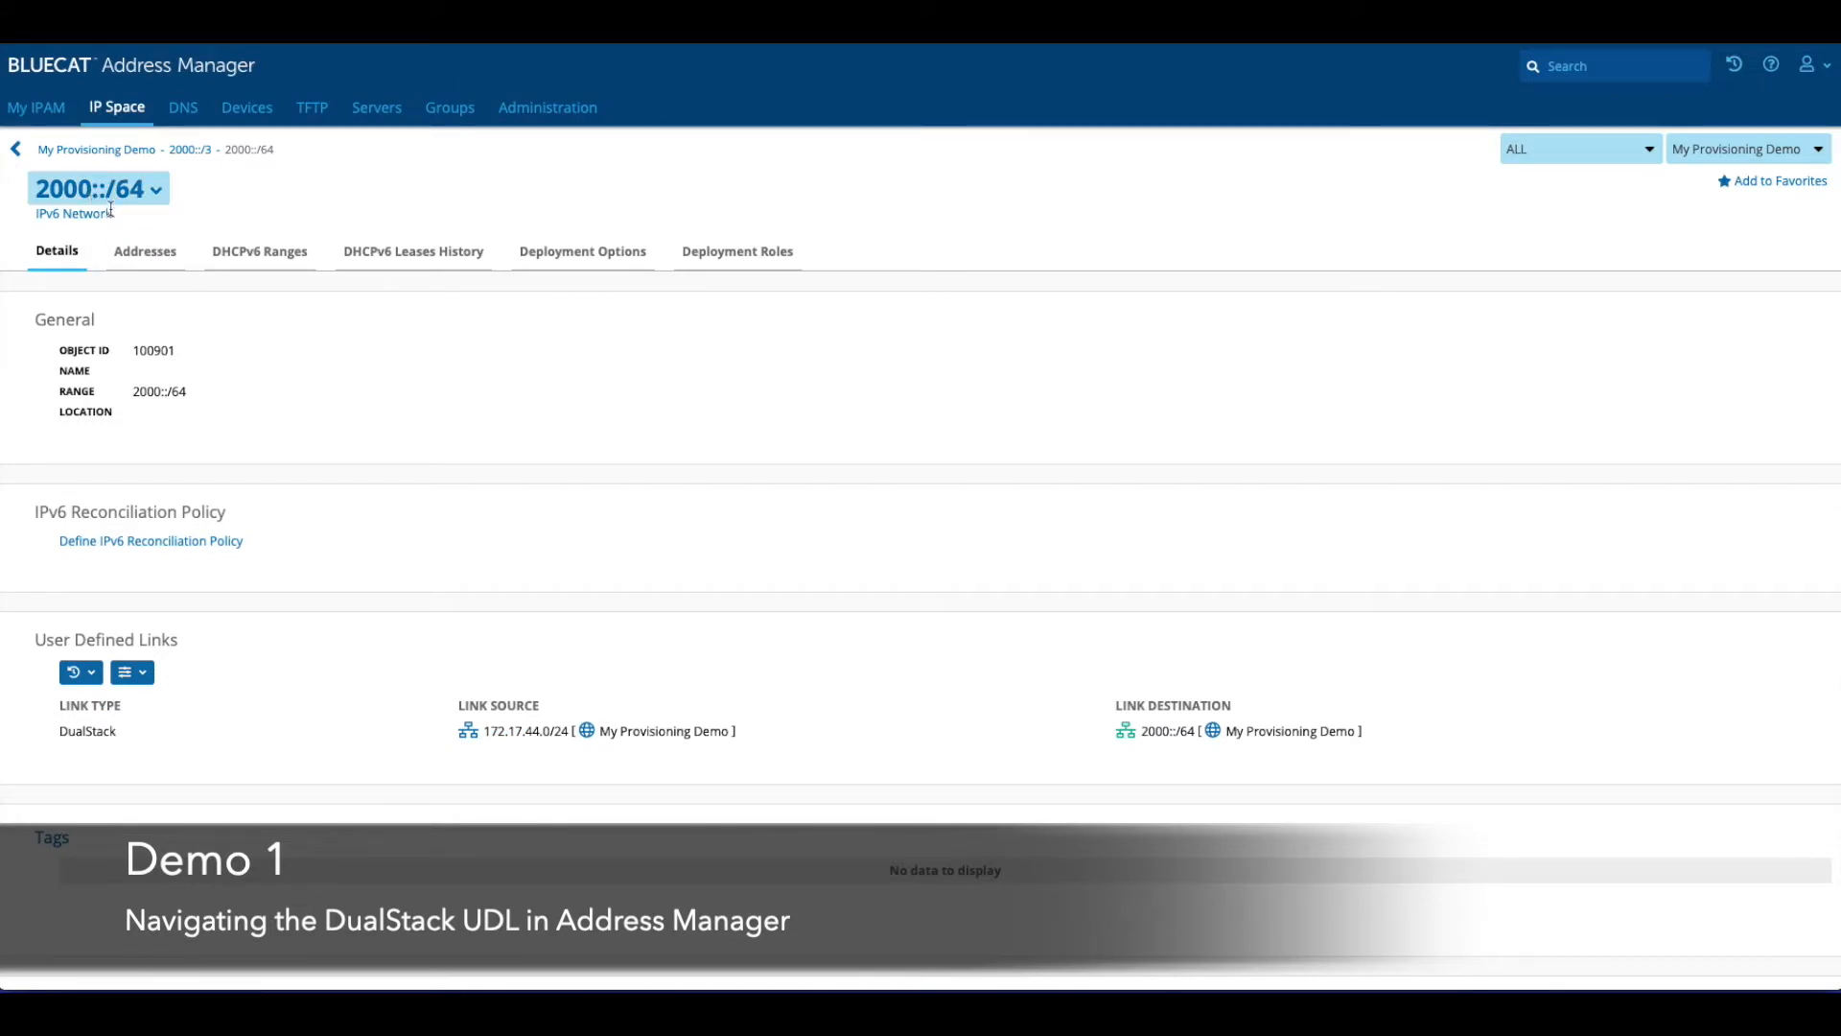
pyautogui.click(527, 731)
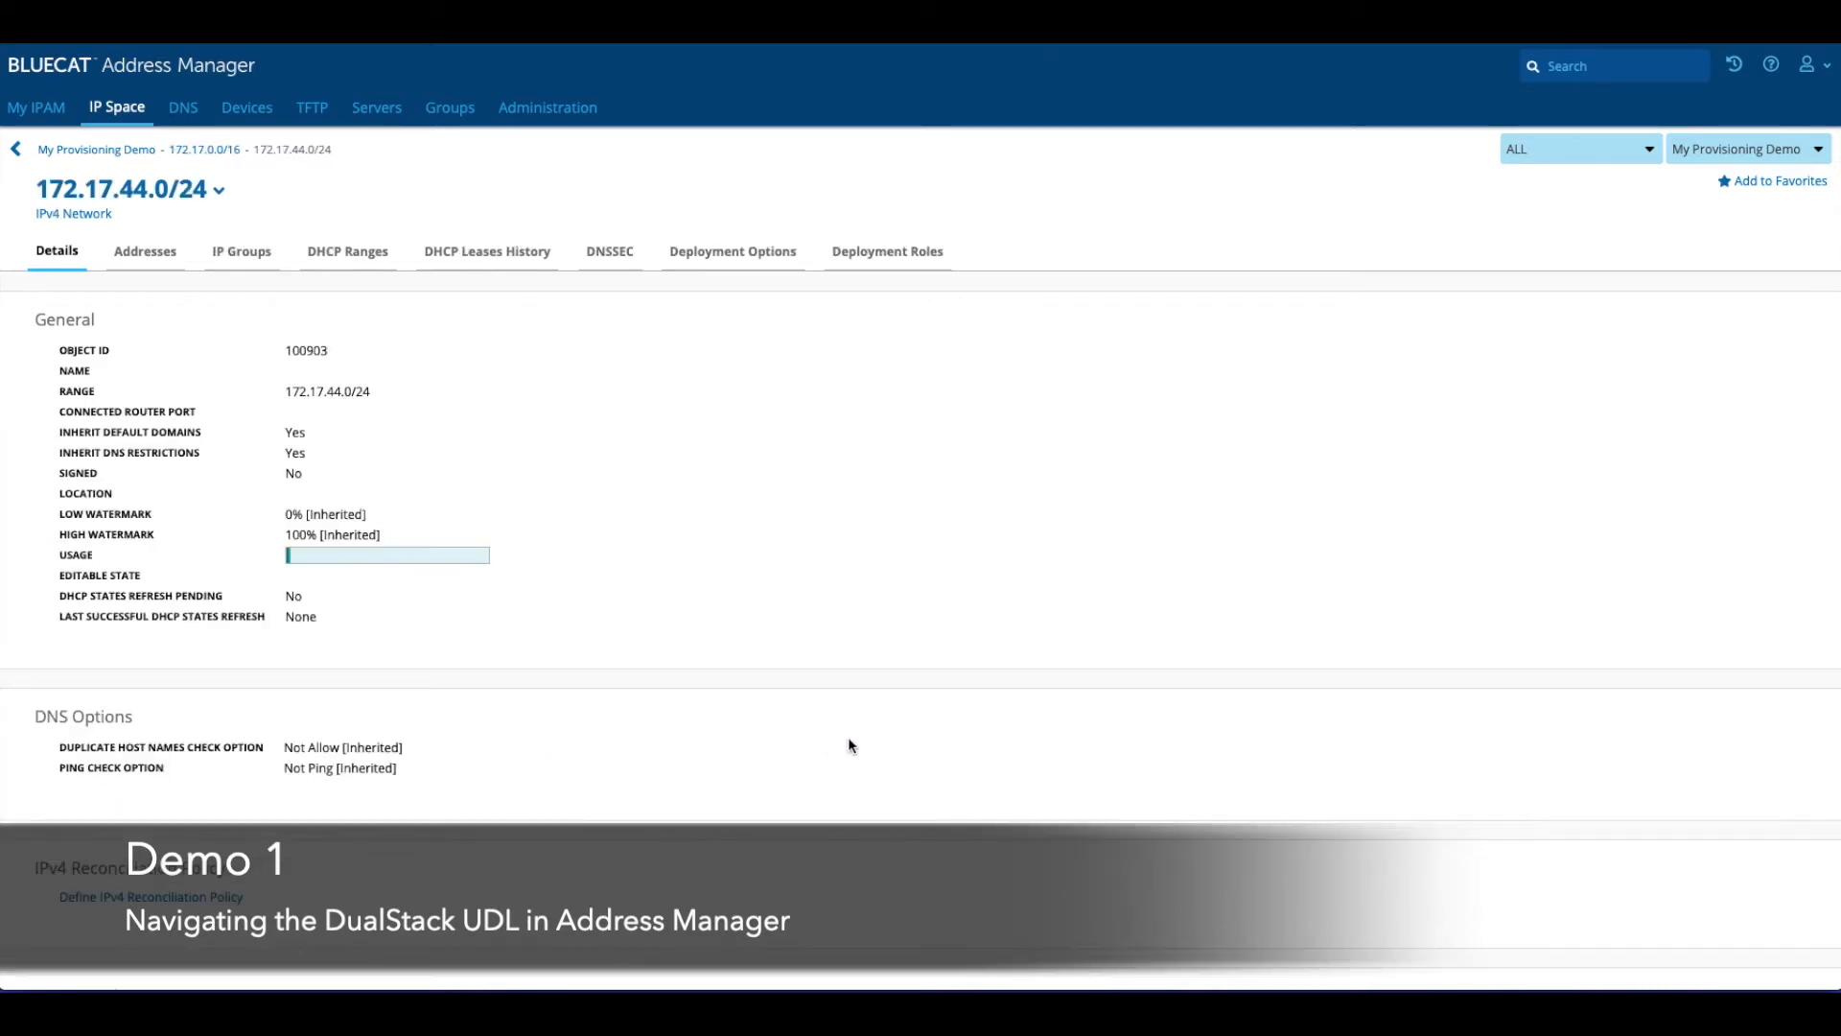
pyautogui.scroll(-10, 853, 745)
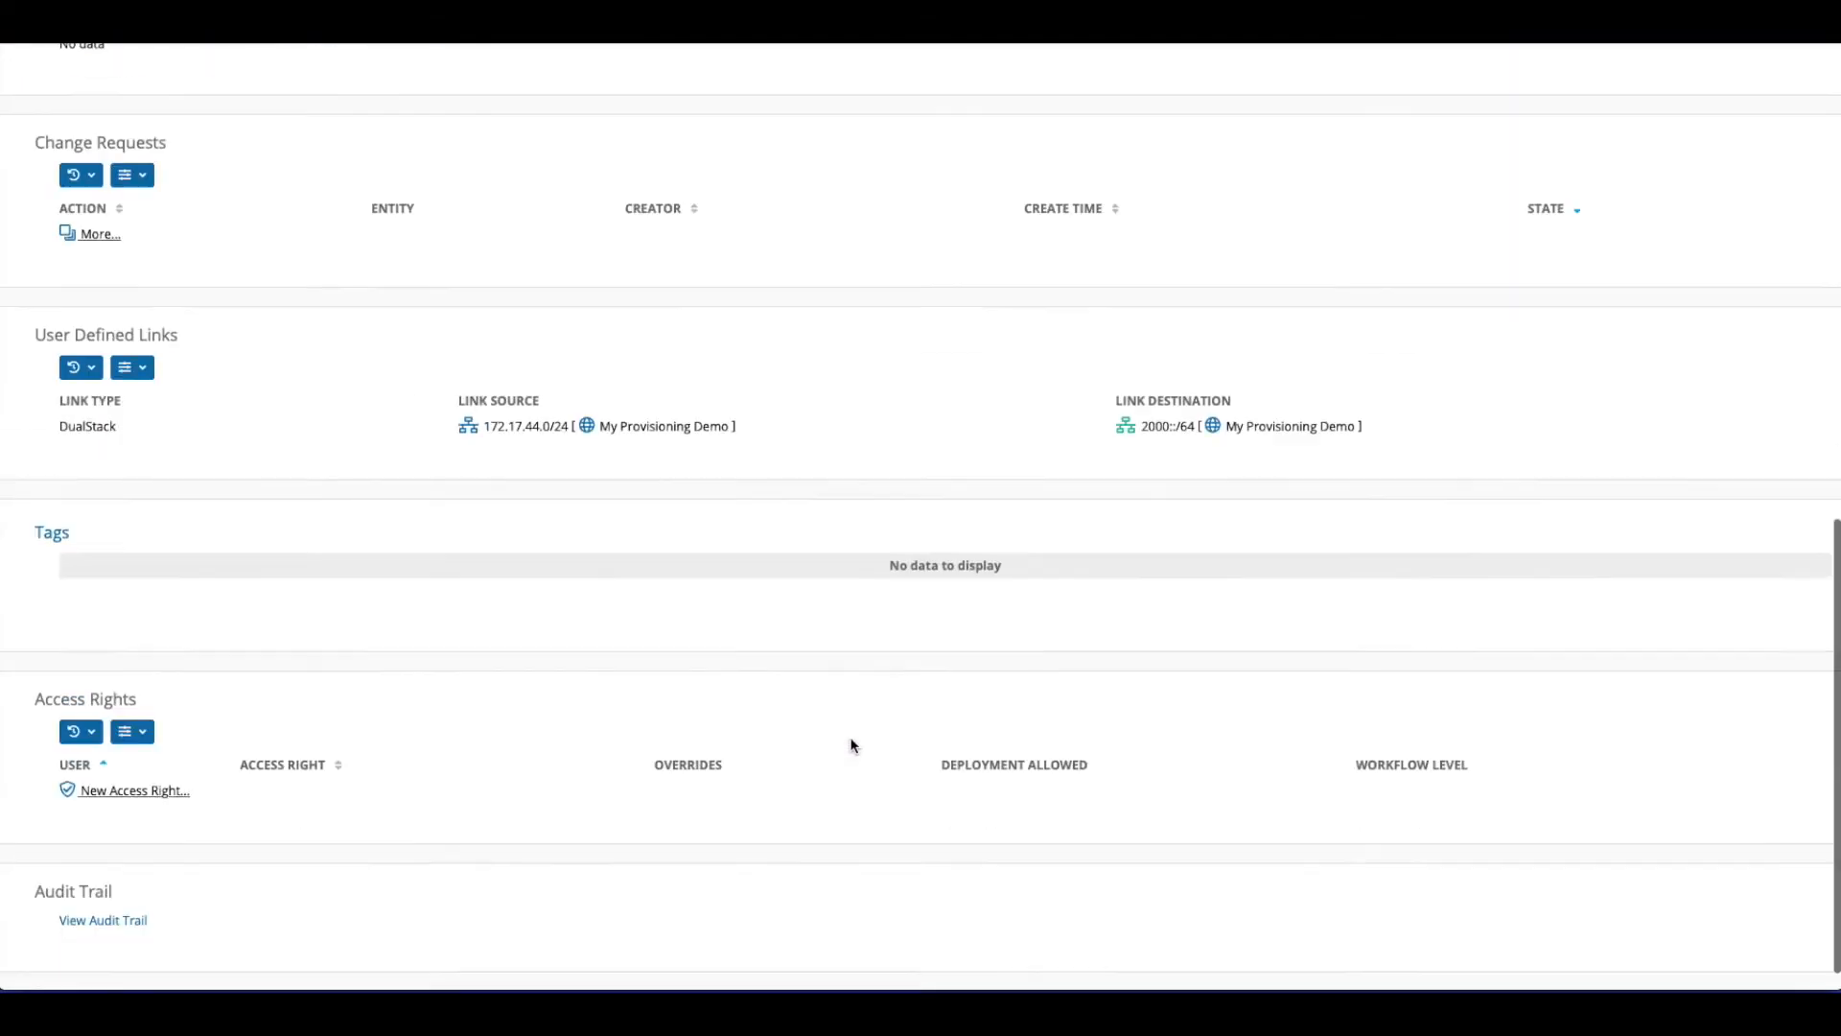
pyautogui.scroll(10, 690, 422)
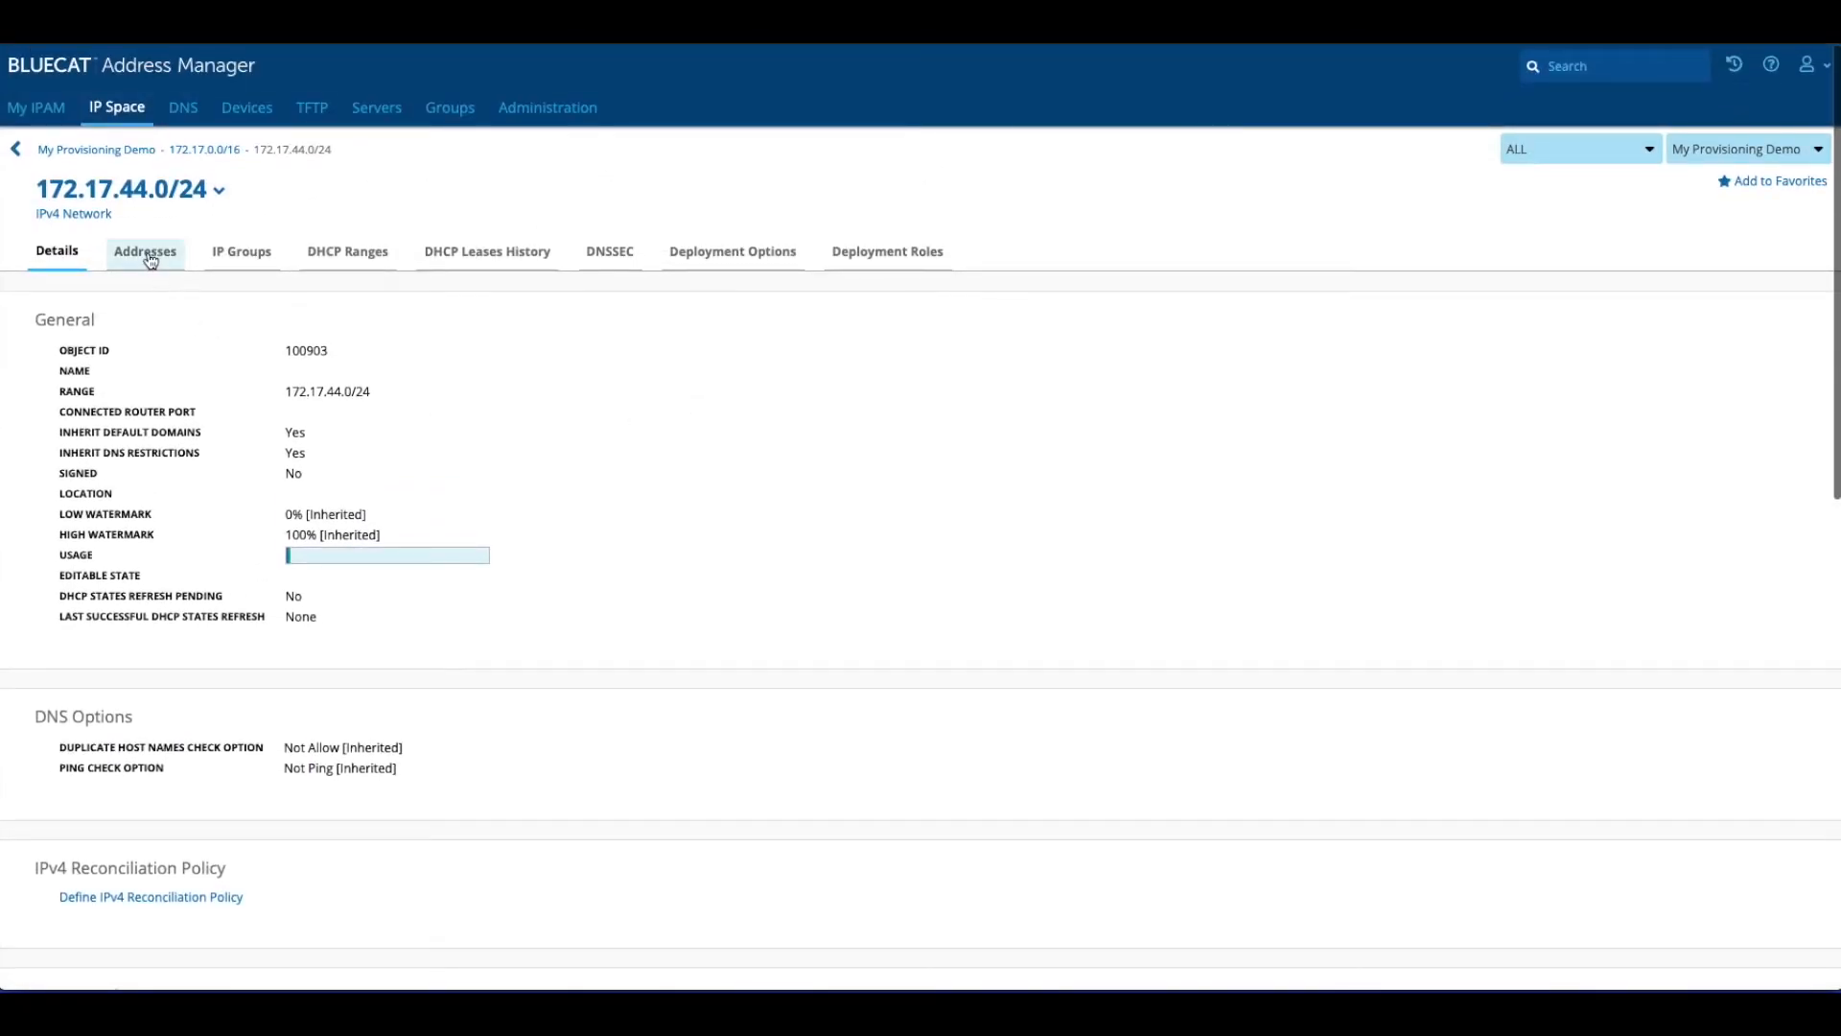
# - Open address 172.17.44.10 in the network's address list and follow its DualStack link to 2000::1 and back
pyautogui.click(147, 256)
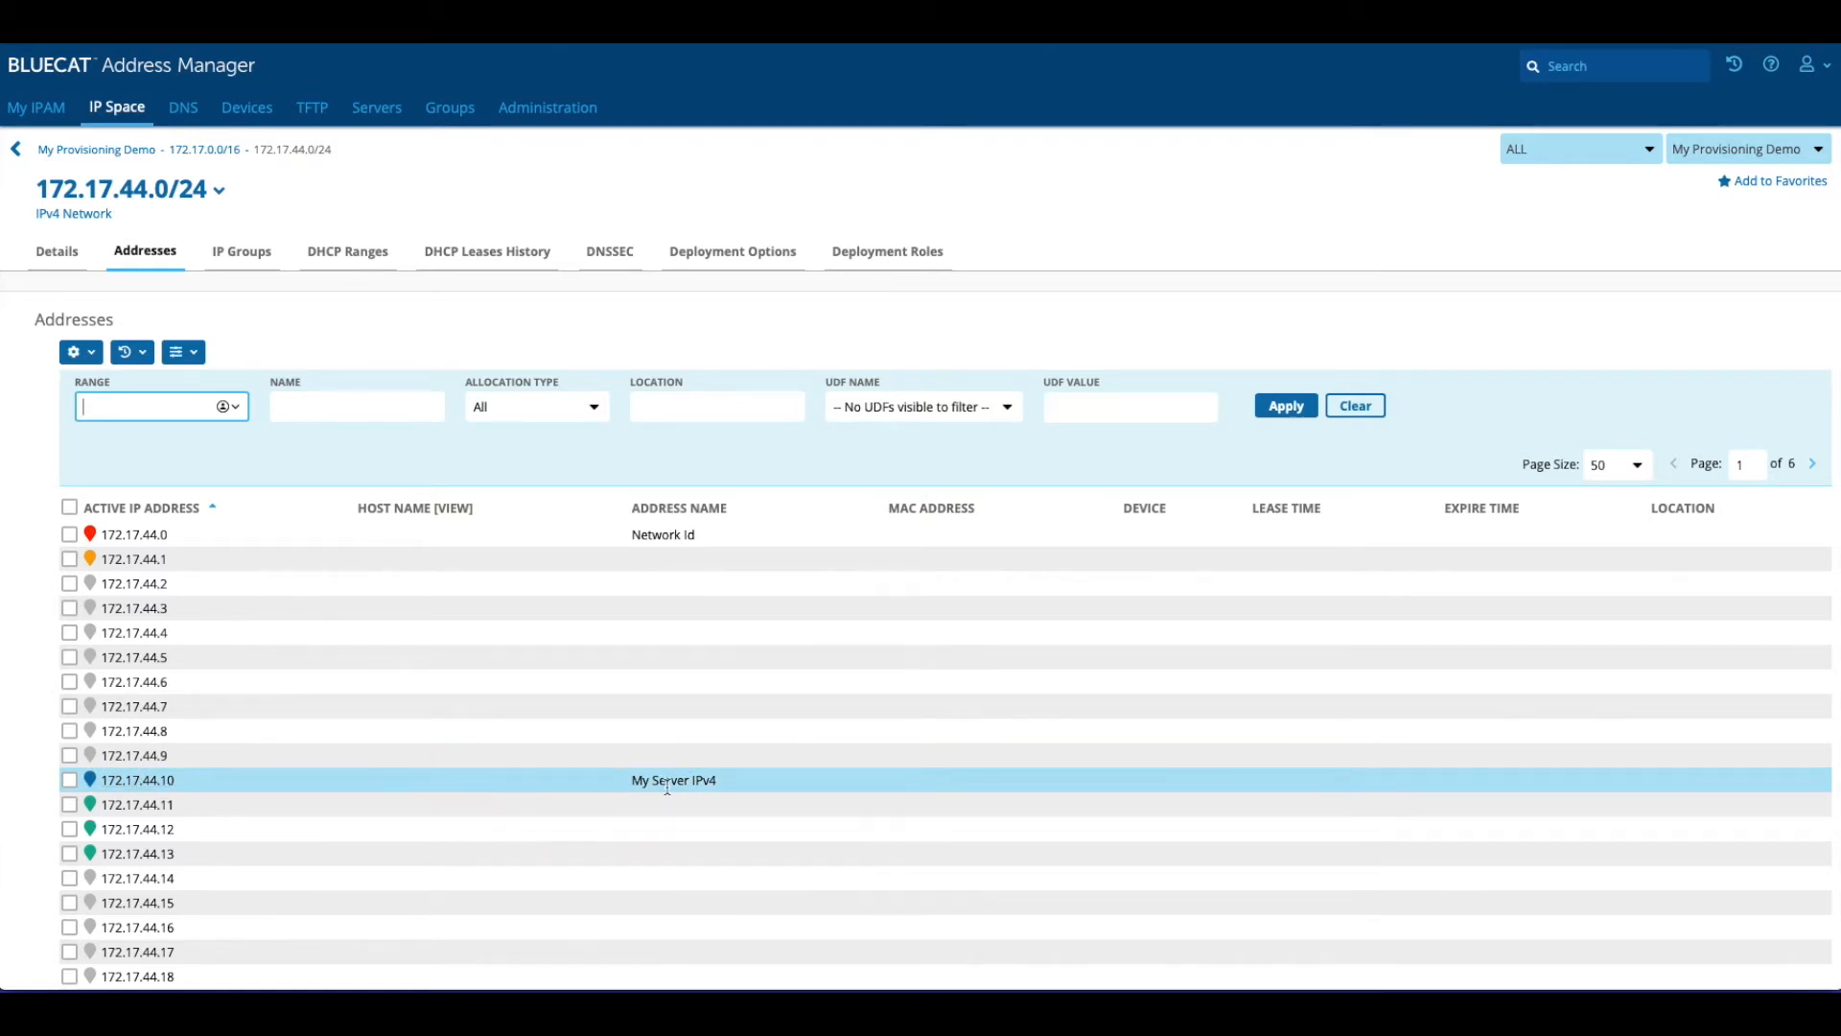
pyautogui.click(151, 783)
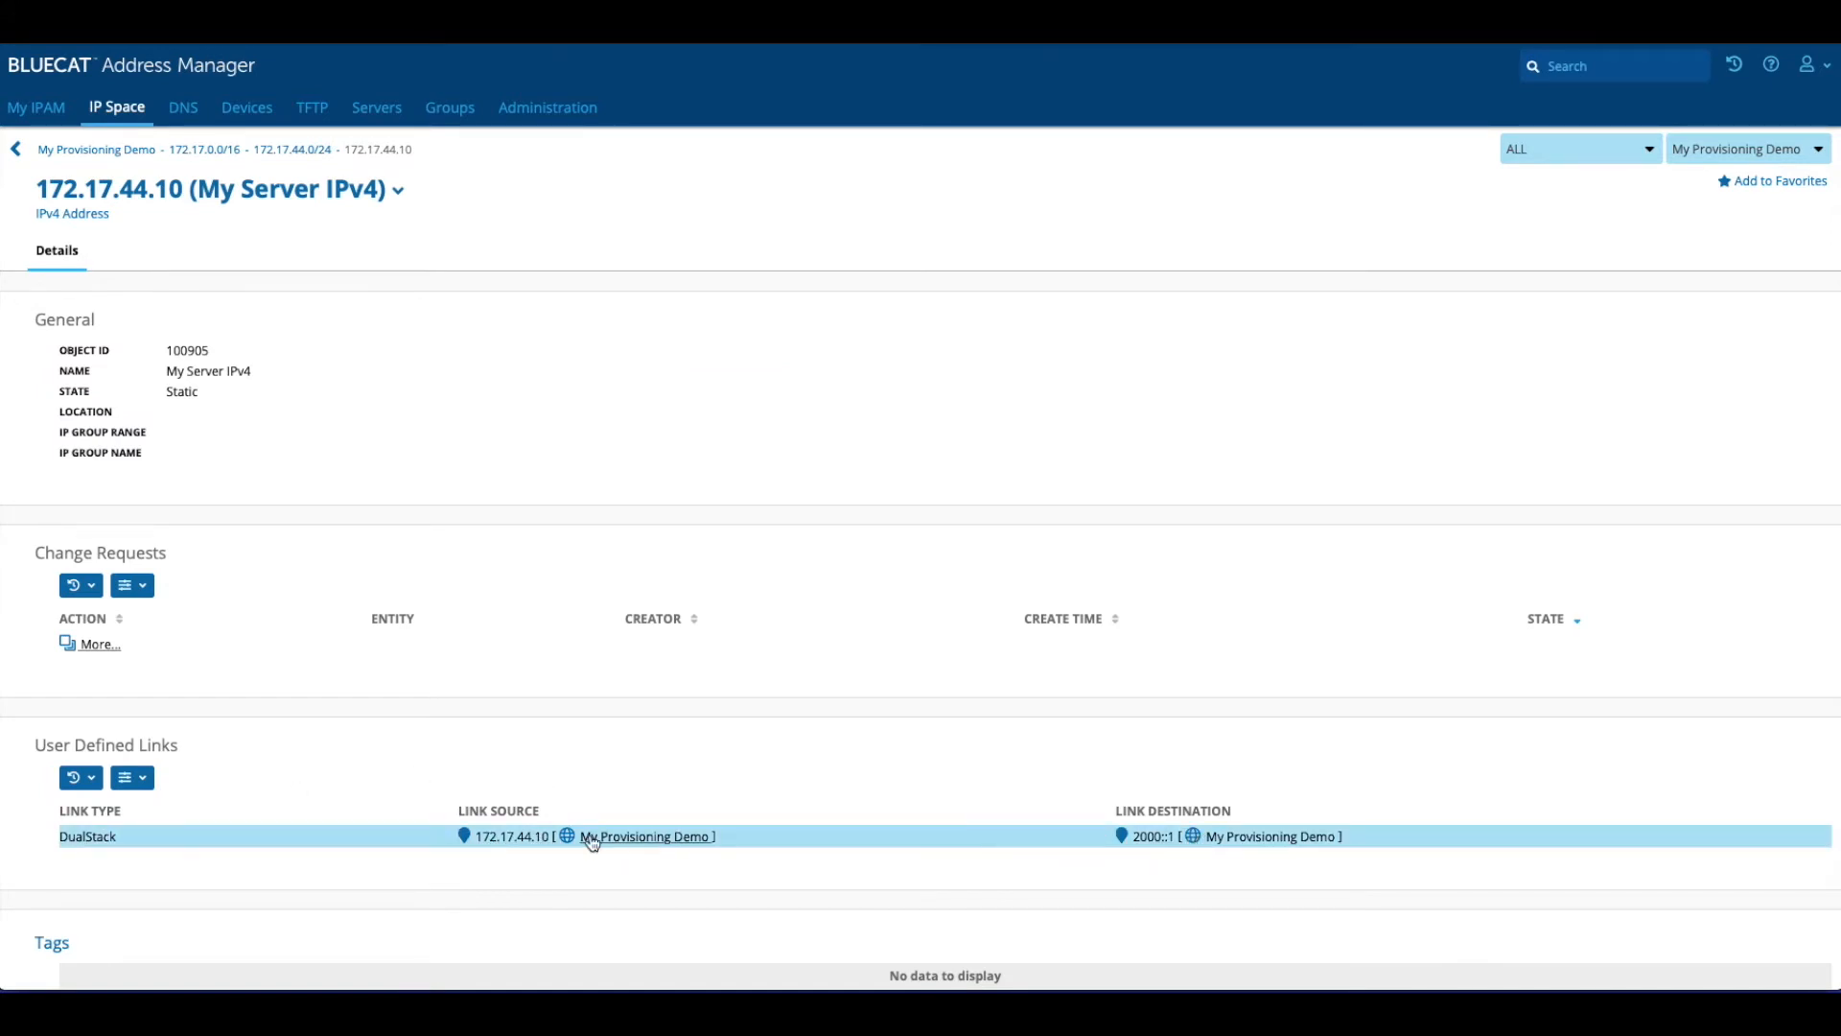
pyautogui.click(1152, 837)
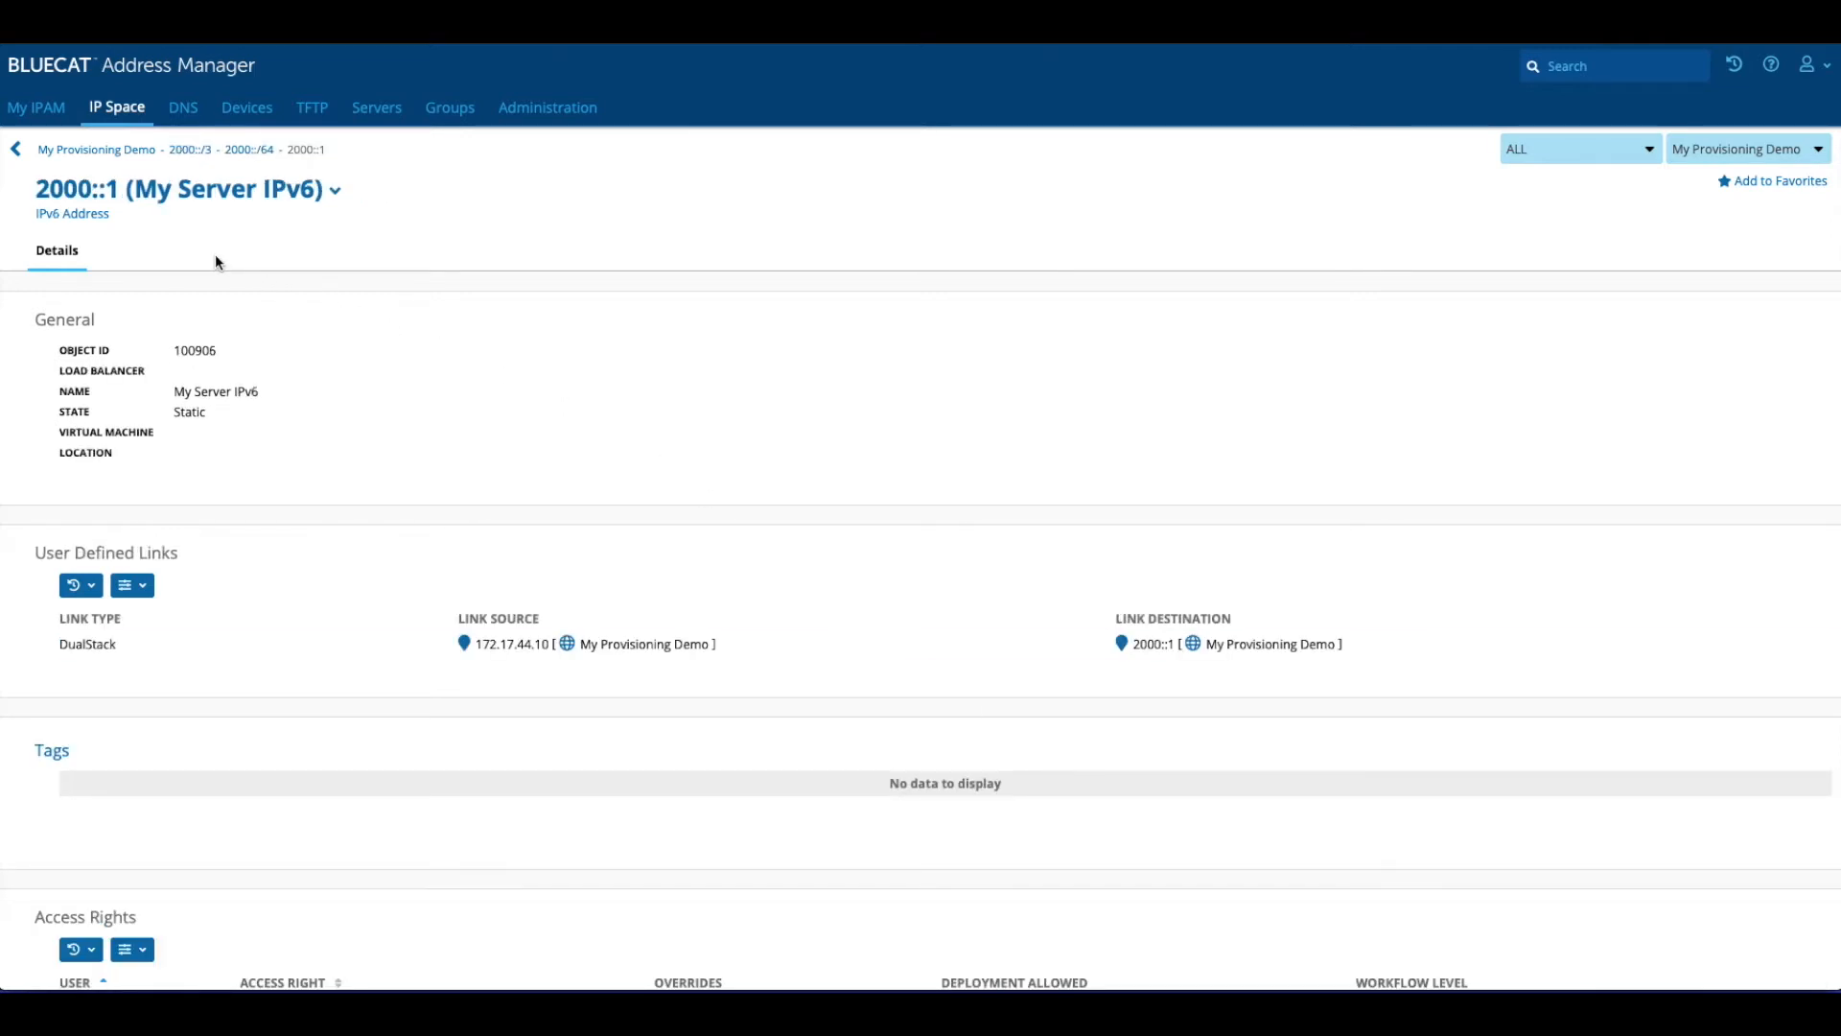
pyautogui.click(512, 644)
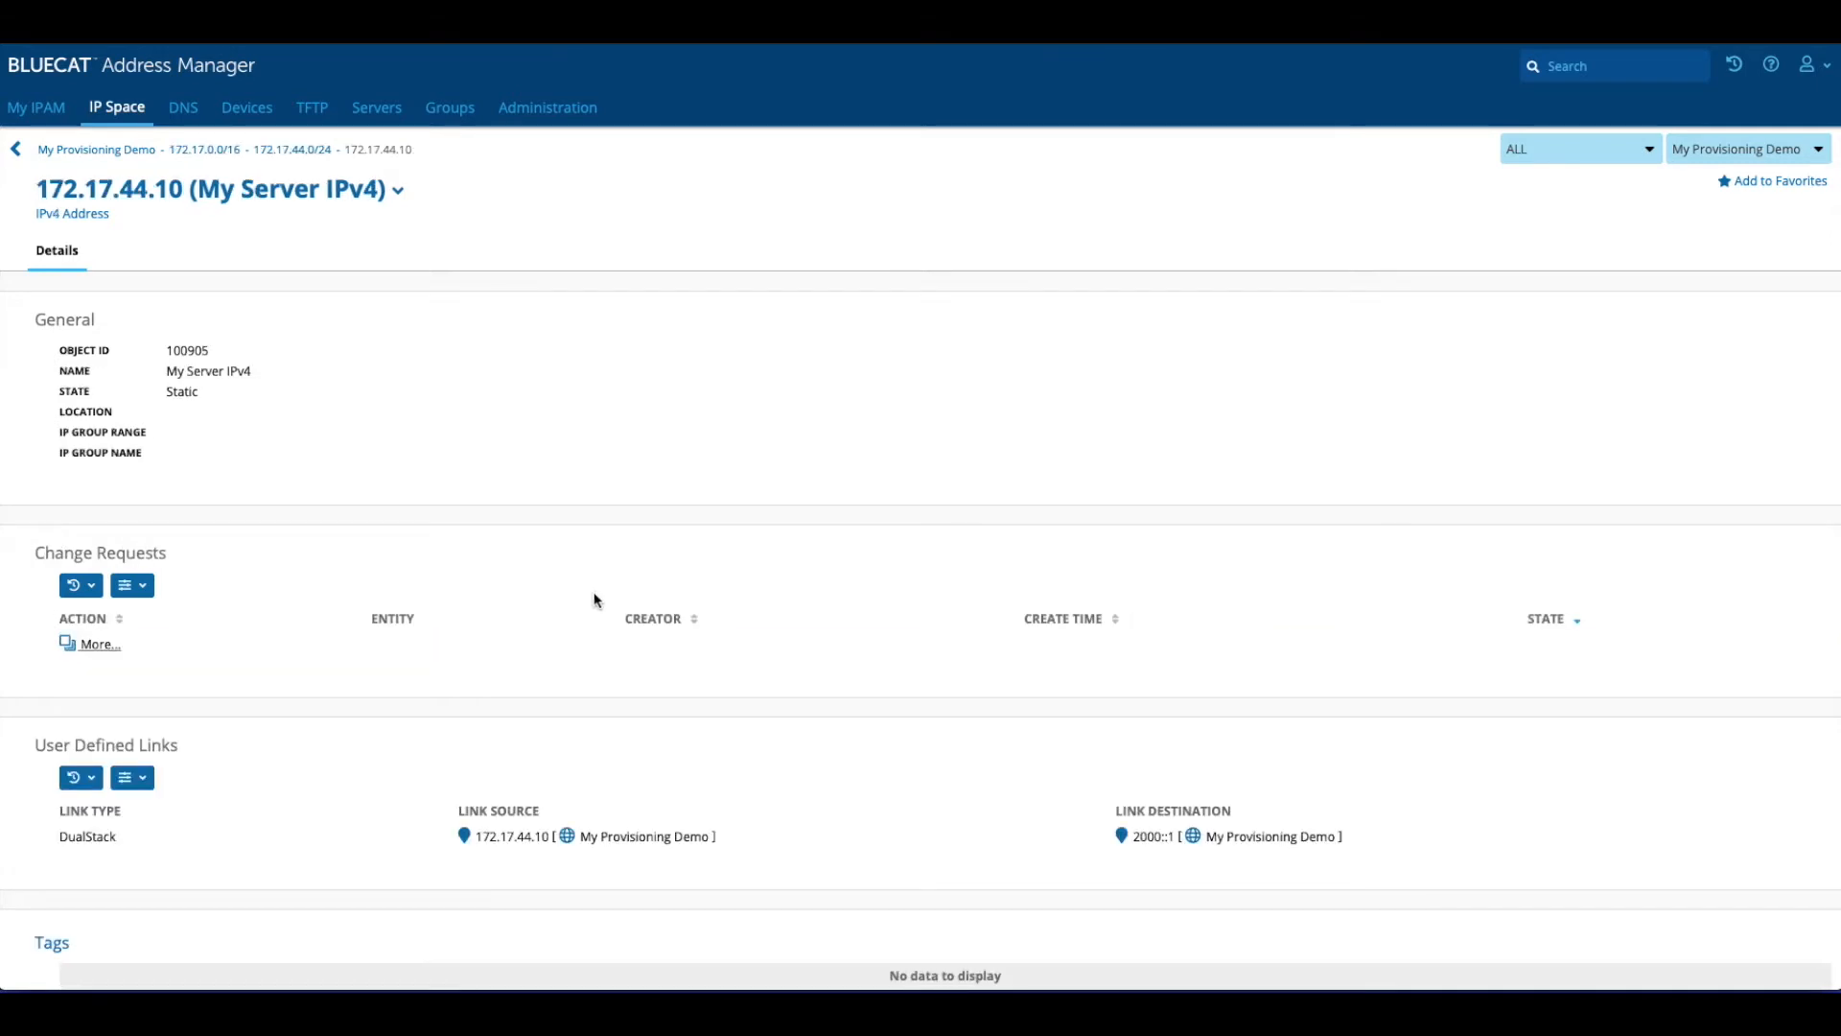
# - Return to the 172.17.44.0/24 address list and add DualStack to the table's selected columns
pyautogui.click(309, 149)
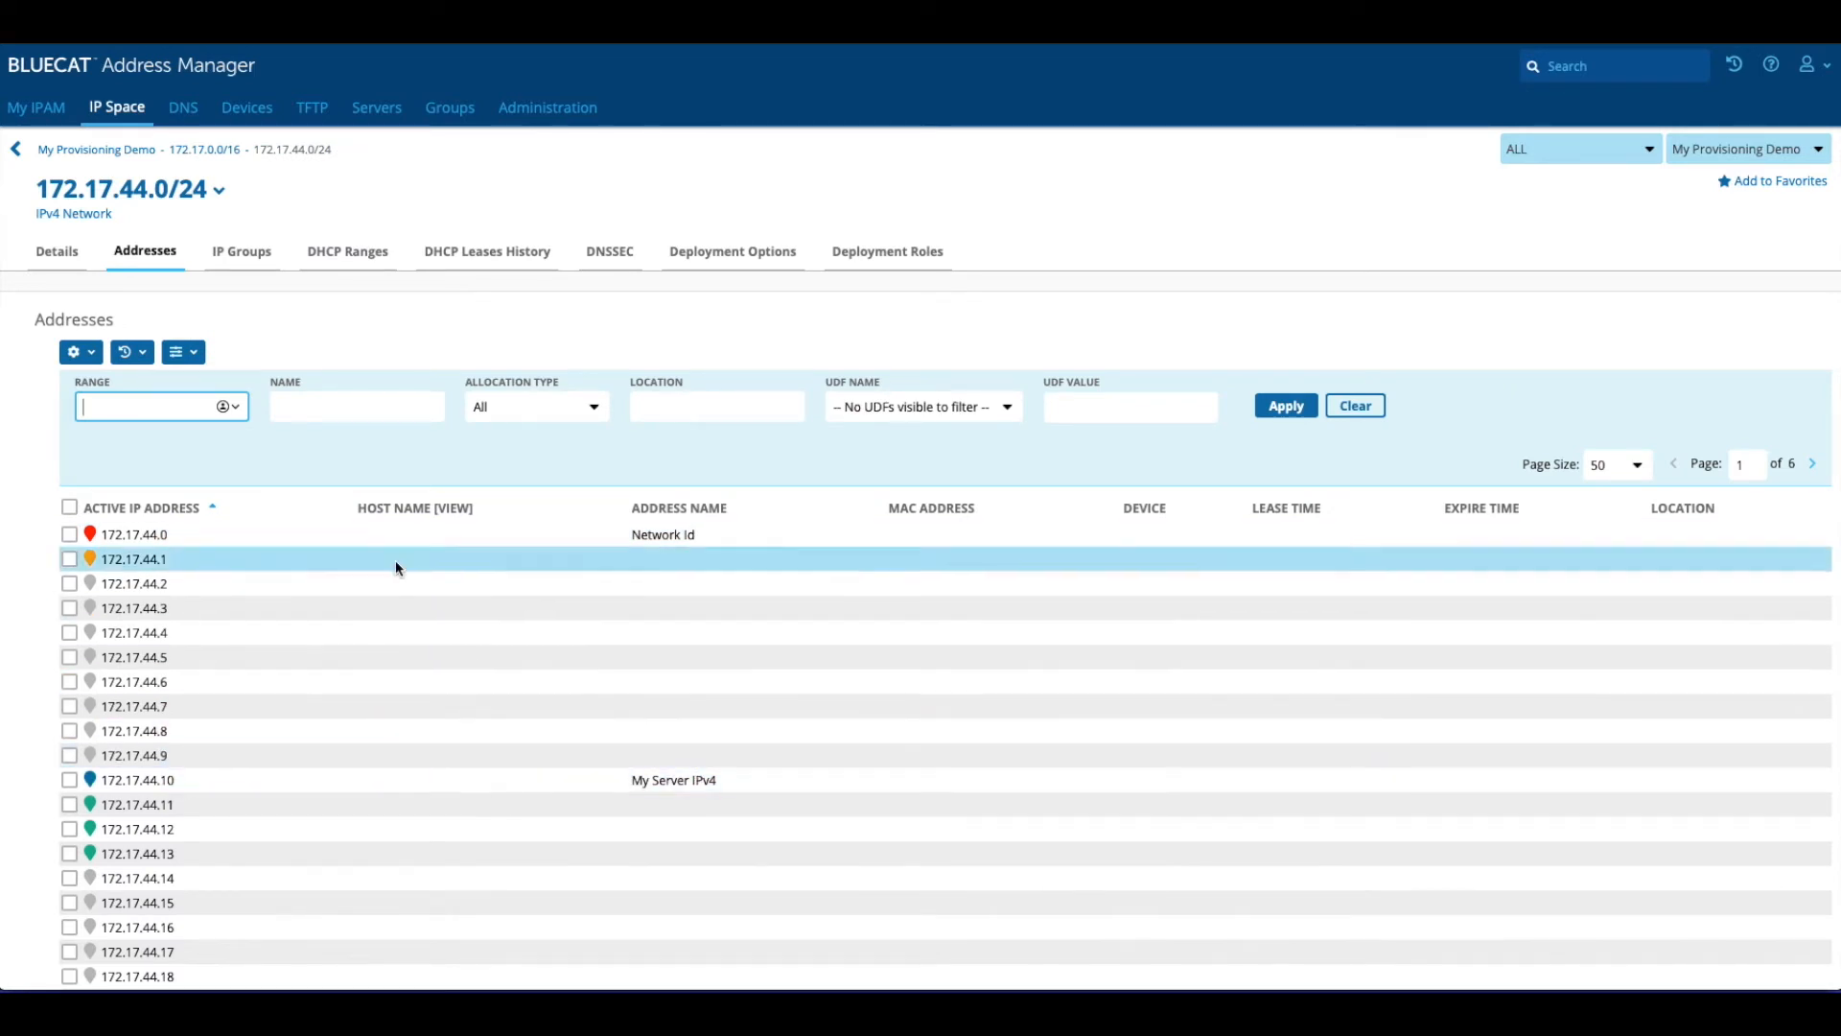
pyautogui.click(192, 357)
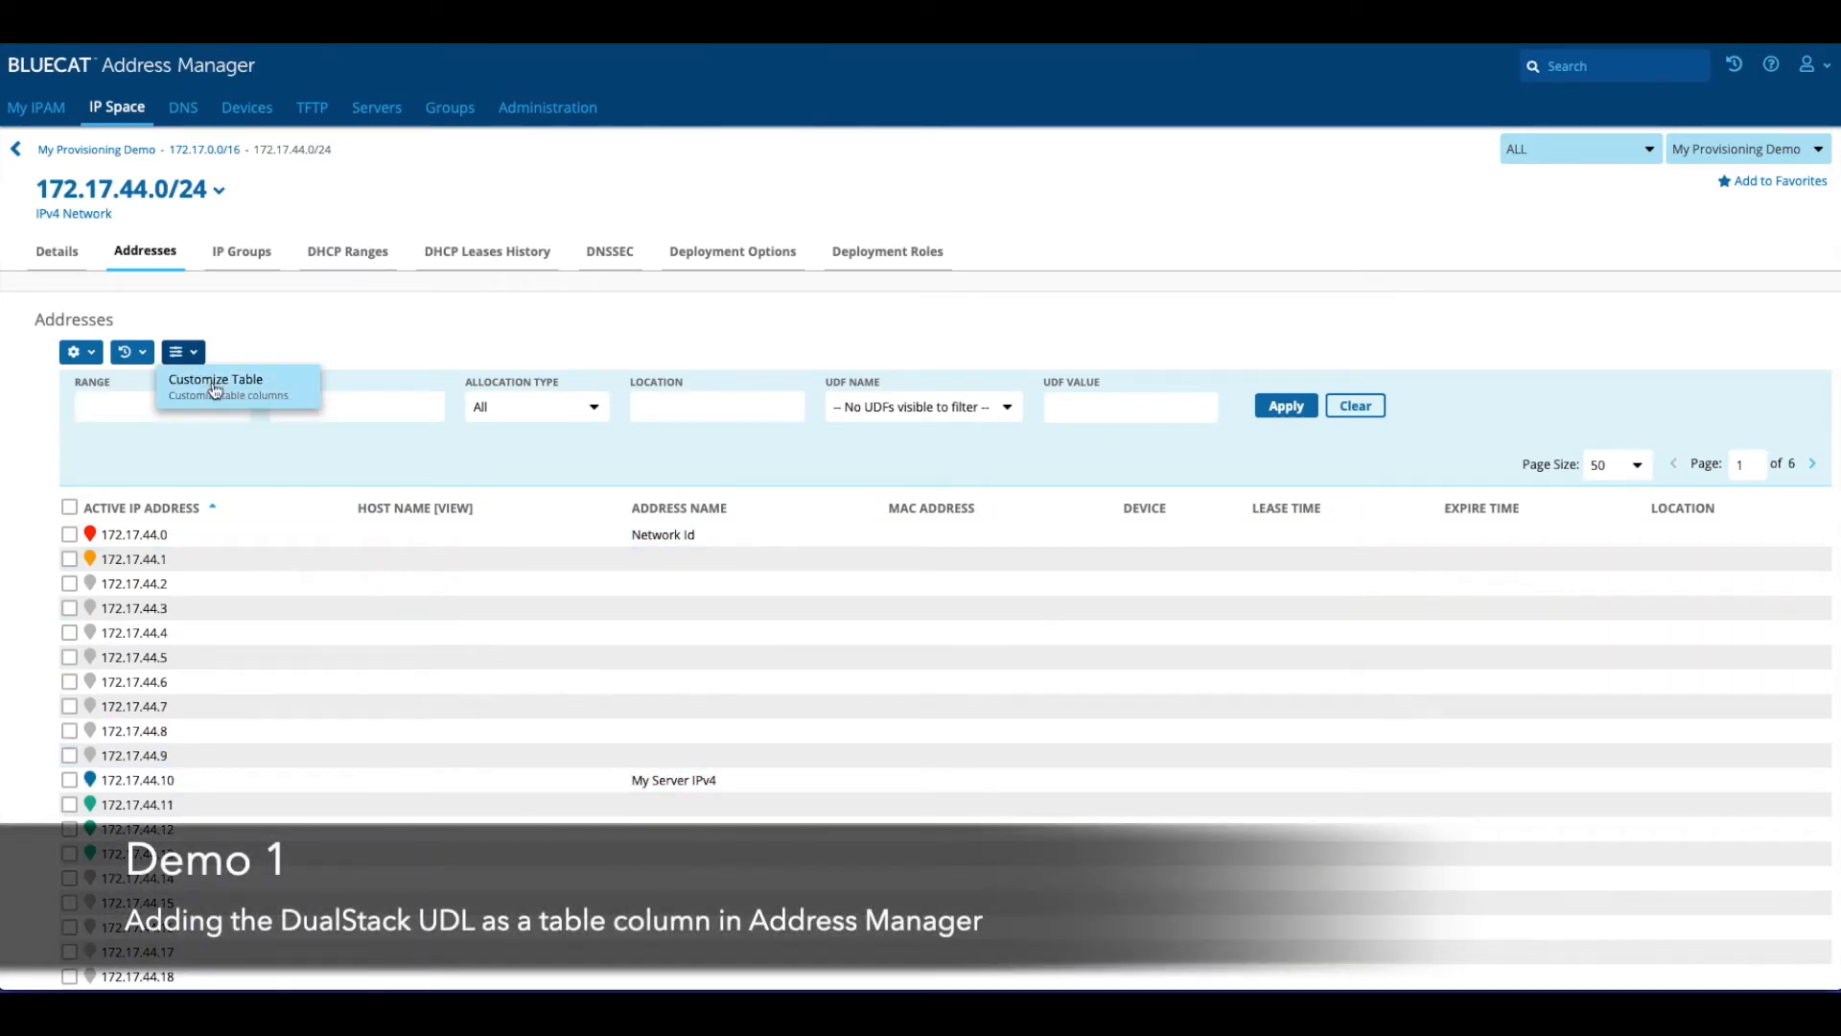
pyautogui.click(215, 384)
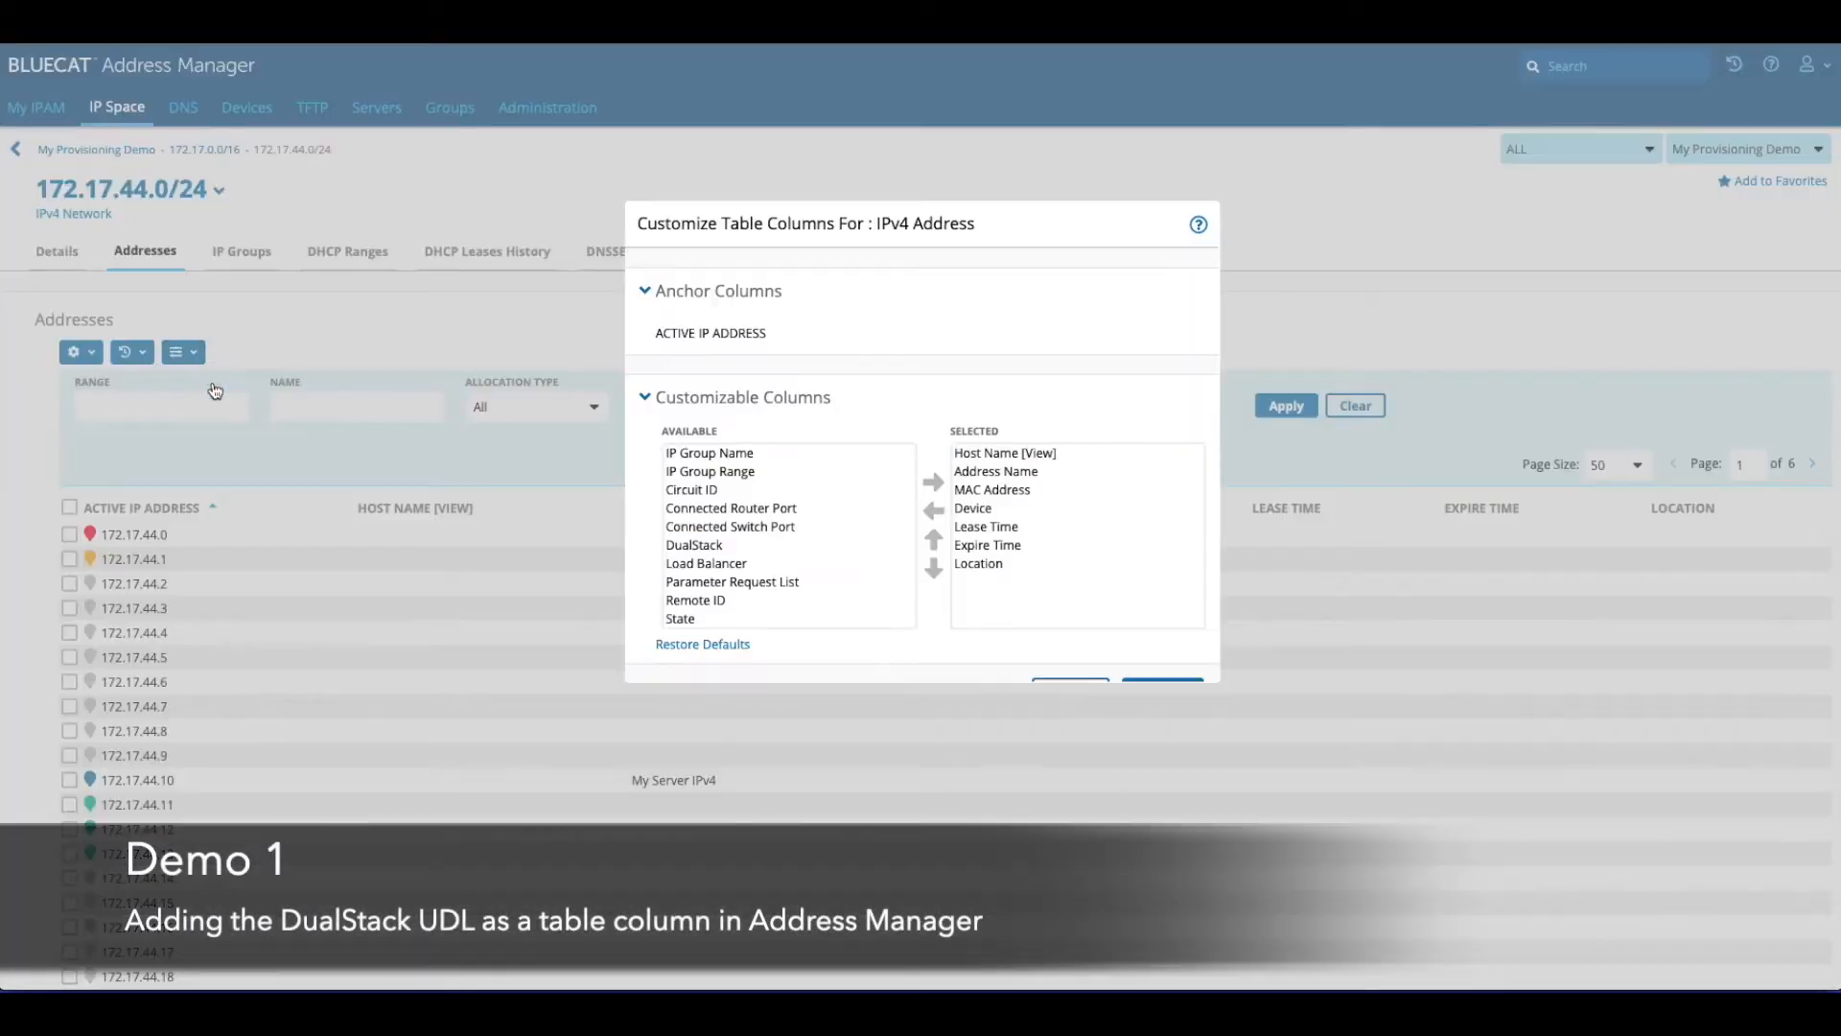
pyautogui.click(685, 546)
pyautogui.click(936, 483)
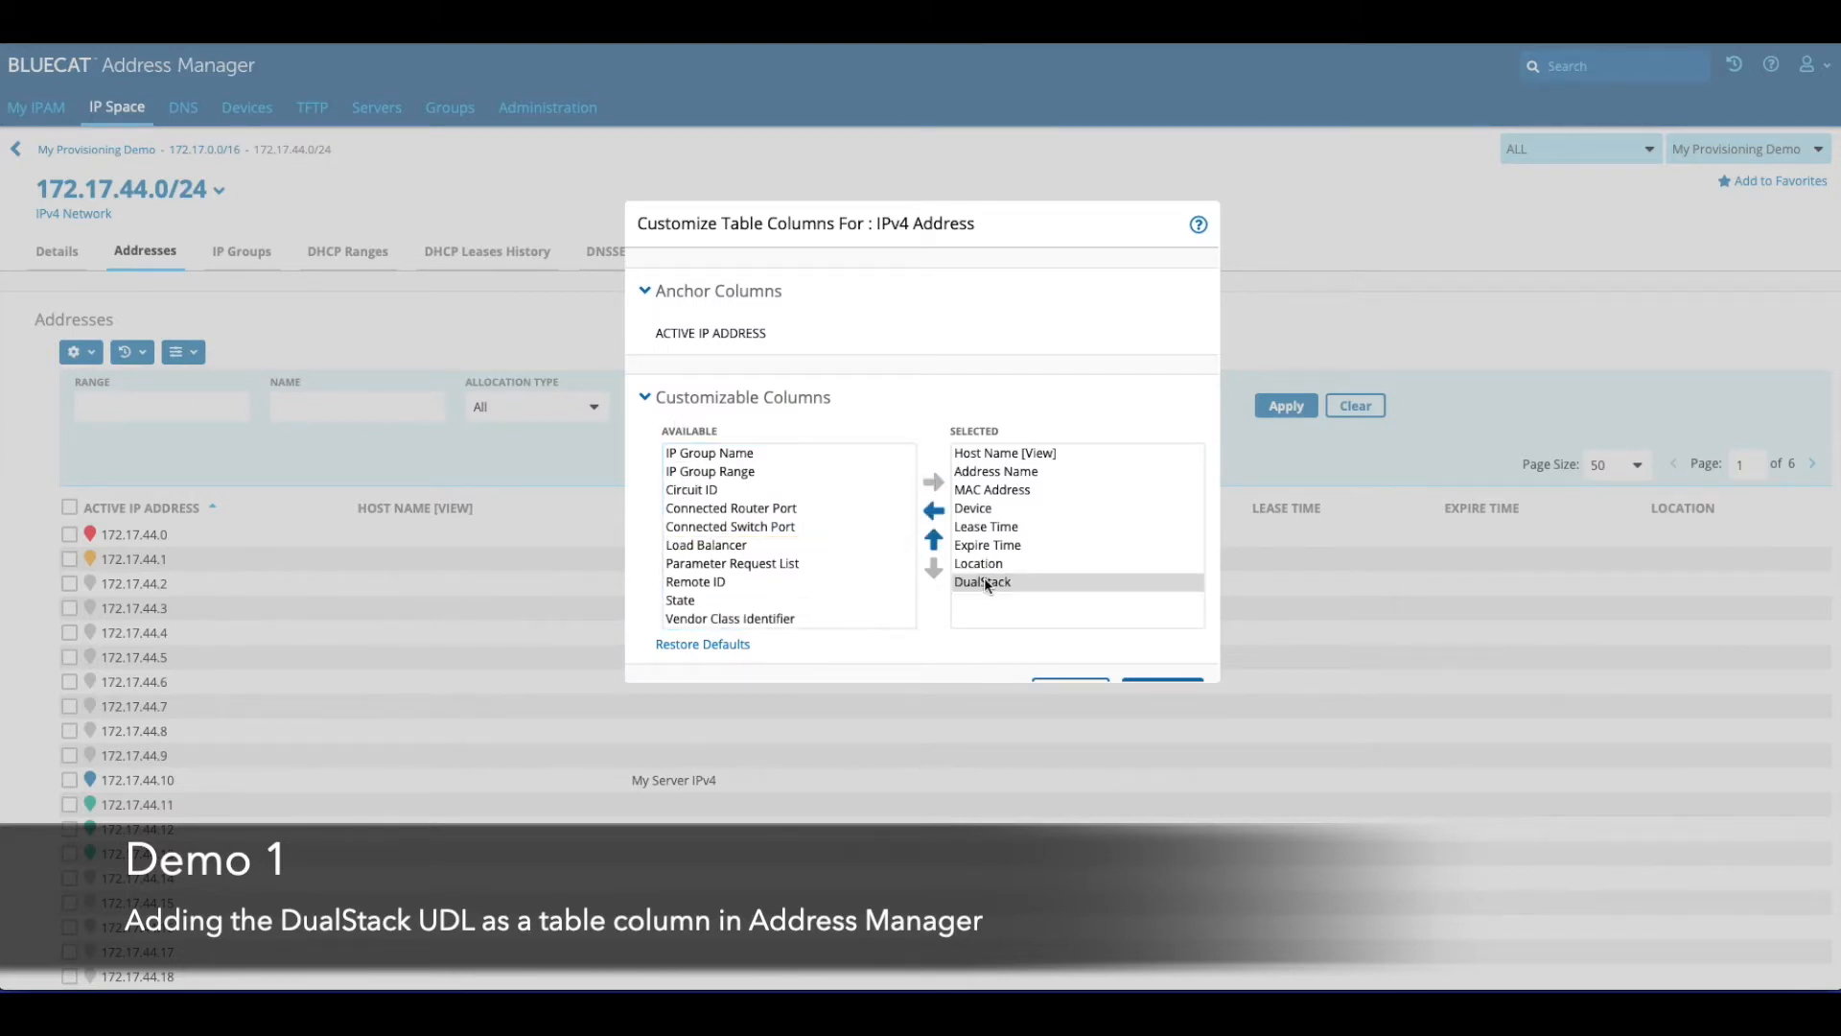
# - Move the DualStack column up to directly after Address Name and save the table customization
pyautogui.click(988, 585)
pyautogui.click(935, 543)
pyautogui.click(935, 542)
pyautogui.click(935, 543)
pyautogui.click(935, 543)
pyautogui.click(935, 543)
pyautogui.click(1183, 685)
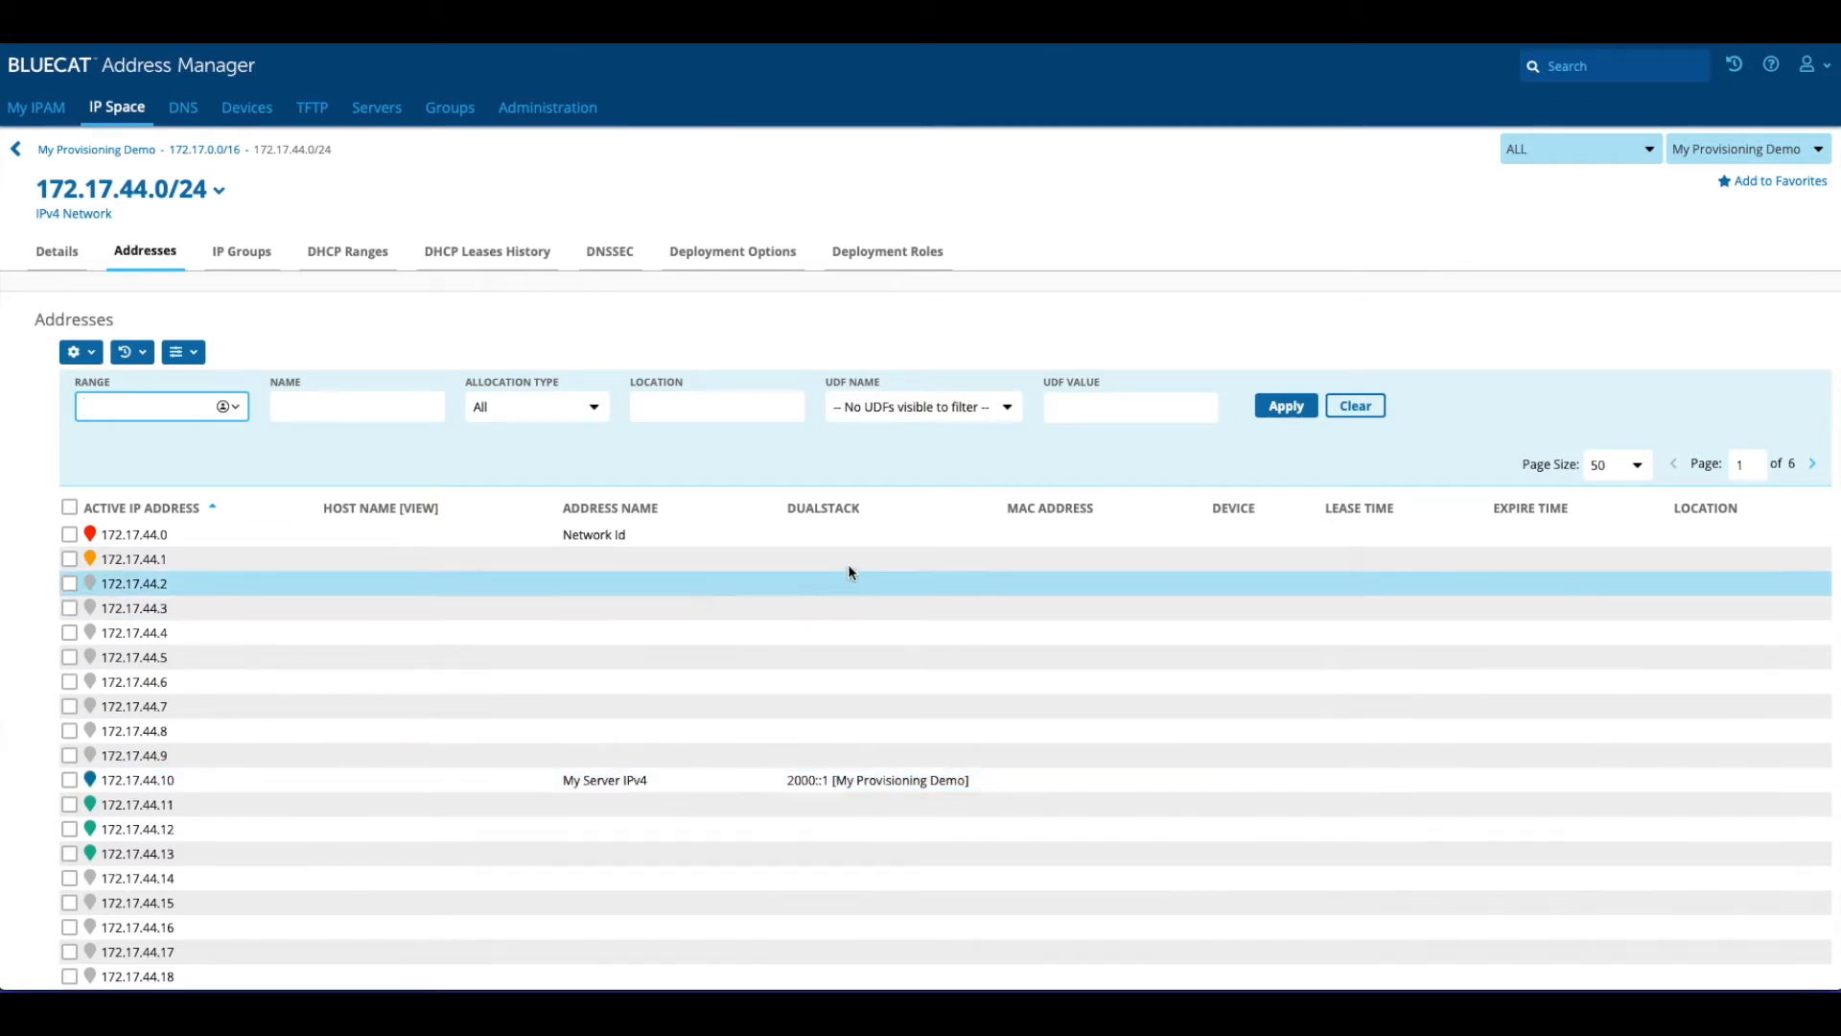
# - Follow the DualStack column's link for 172.17.44.10 to 2000::1, and return through its link source to the IPv4 address
pyautogui.moveTo(795, 507); pyautogui.dragTo(850, 508)
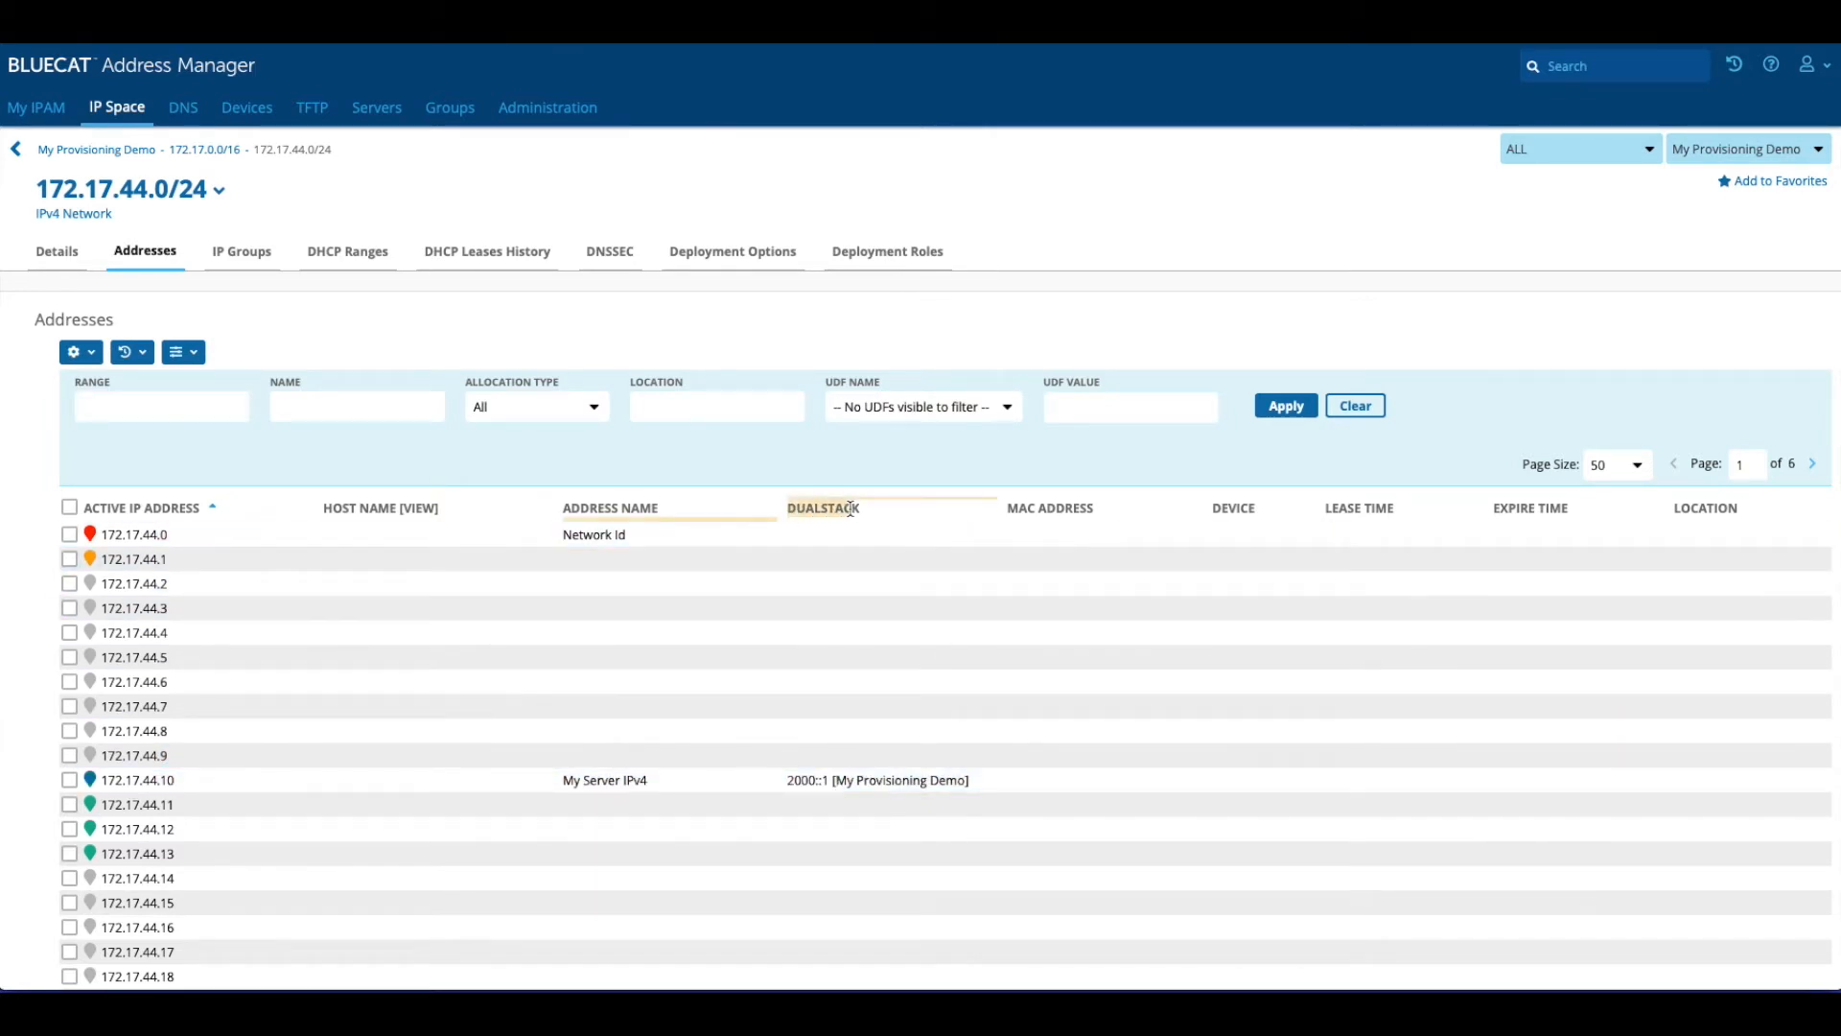
pyautogui.click(807, 781)
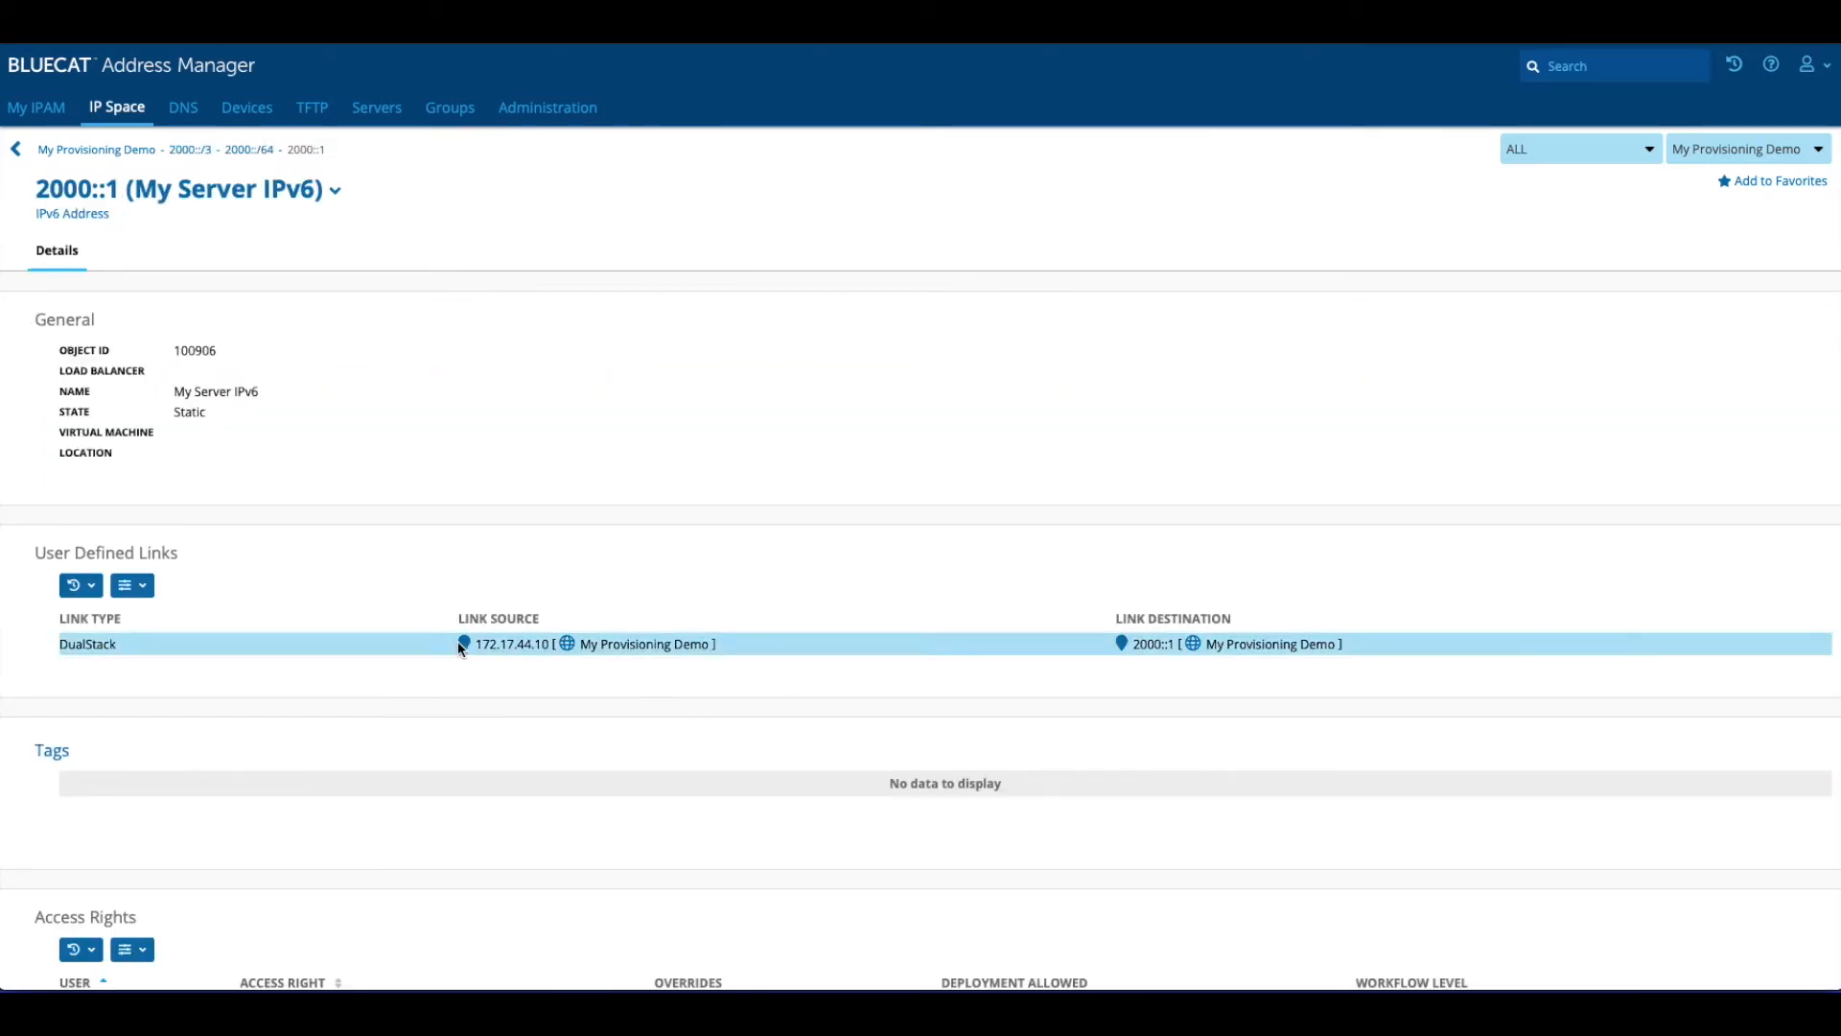
pyautogui.click(513, 645)
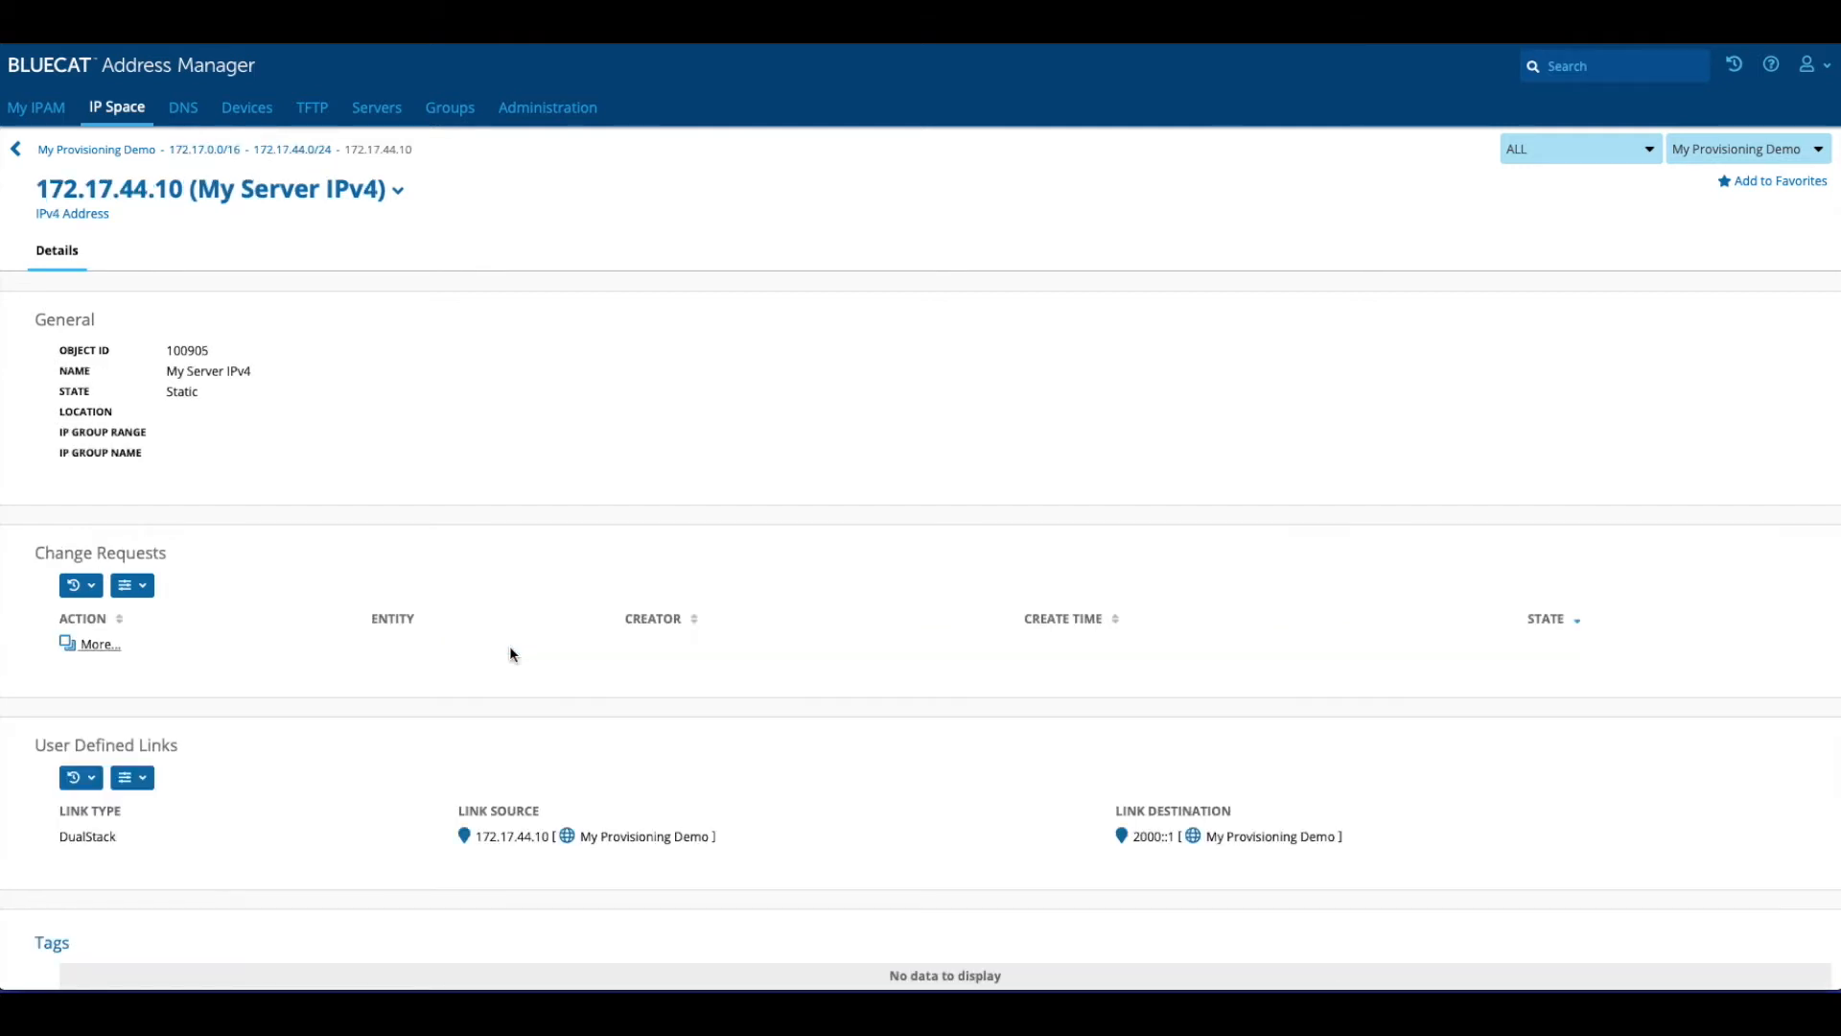